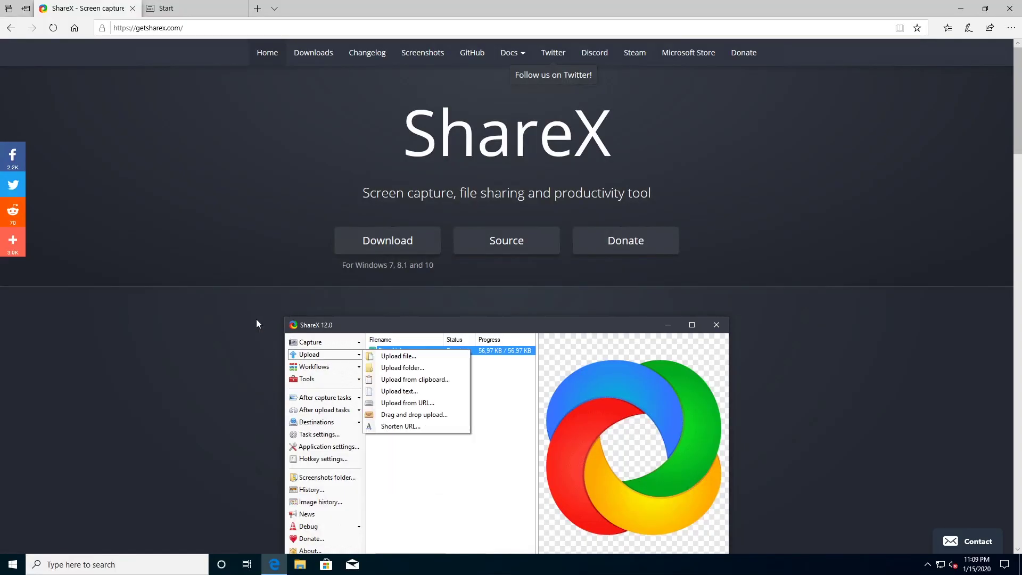
Step: Download the ShareX 13.0.1 installer from getsharex.com and run it past the unverified-publisher warning
{"action": "left_click", "coordinate": [395, 235]}
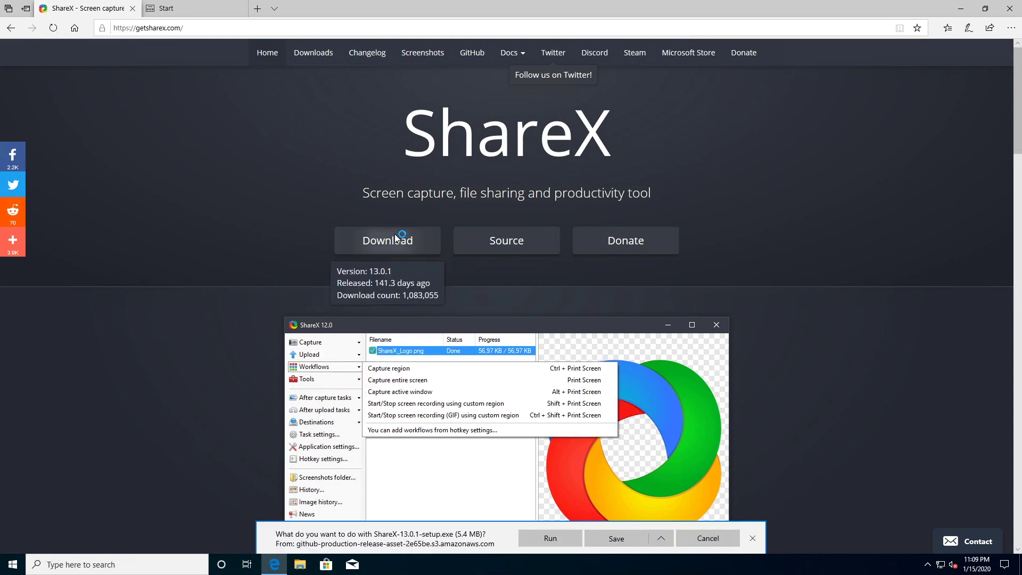
{"action": "left_click", "coordinate": [568, 539]}
{"action": "left_click", "coordinate": [619, 538]}
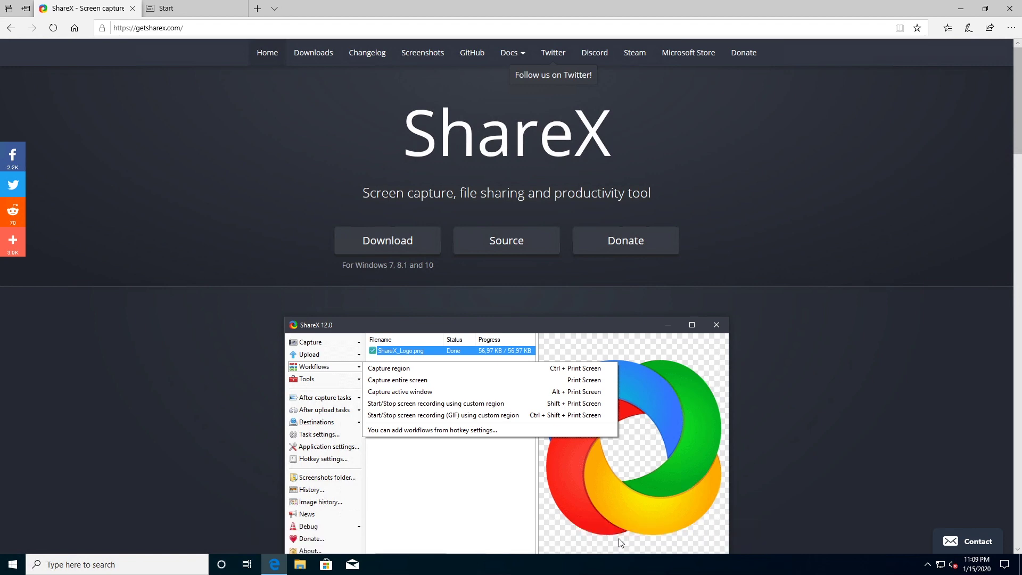
Step: Install ShareX 13.0.1 without the Windows-startup option, then maximize its main window
{"action": "left_click", "coordinate": [529, 293]}
{"action": "left_click", "coordinate": [561, 357]}
{"action": "left_click", "coordinate": [438, 334]}
{"action": "left_click", "coordinate": [572, 367]}
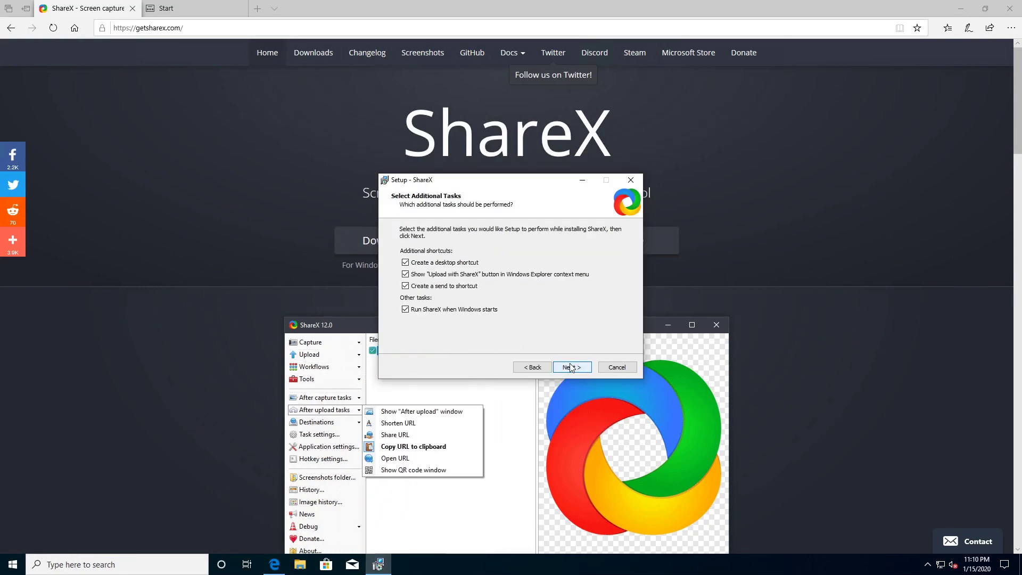
{"action": "left_click", "coordinate": [452, 316]}
{"action": "left_click", "coordinate": [568, 369]}
{"action": "left_click", "coordinate": [568, 368]}
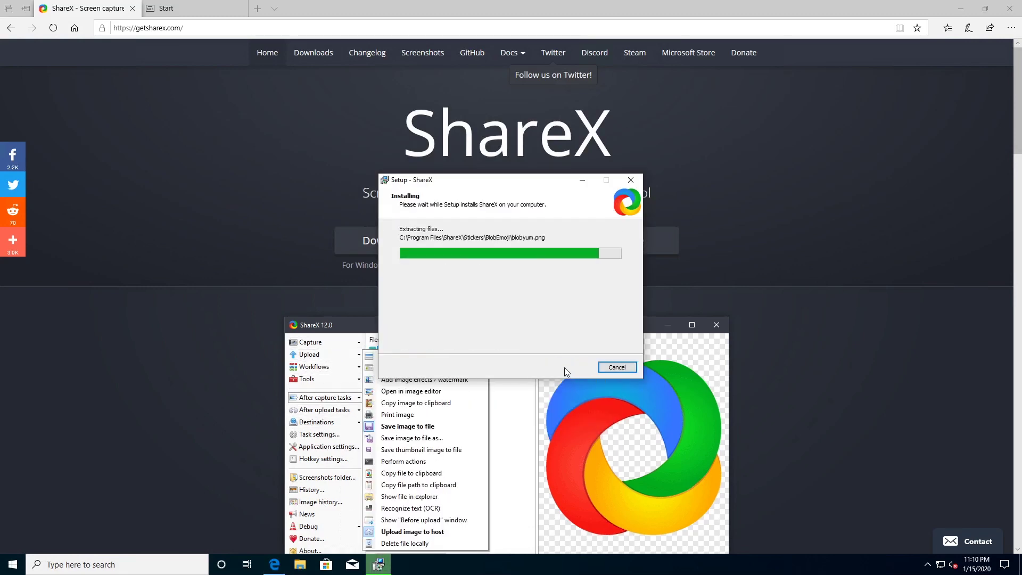
{"action": "left_click", "coordinate": [568, 368]}
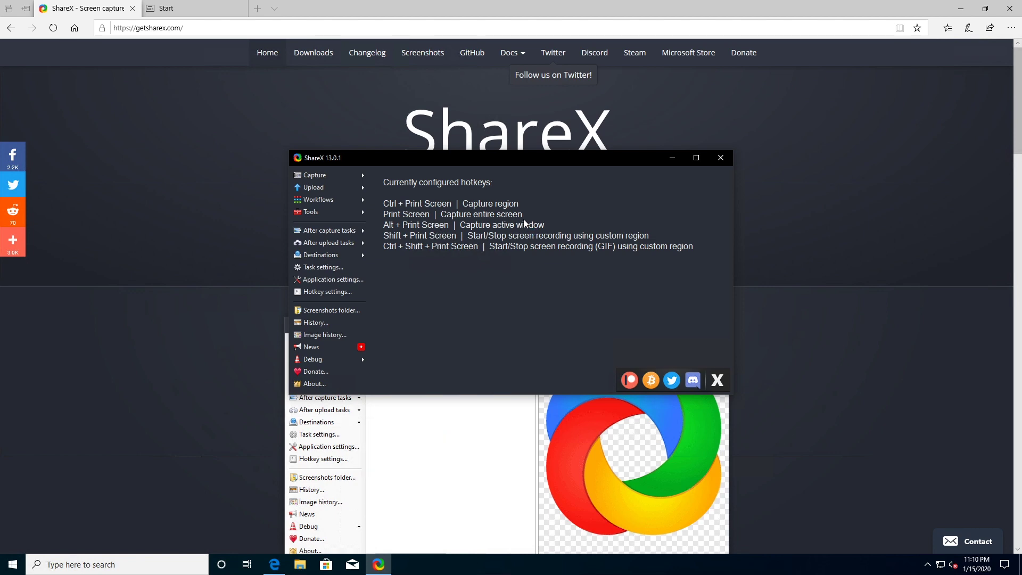
{"action": "left_click", "coordinate": [695, 158]}
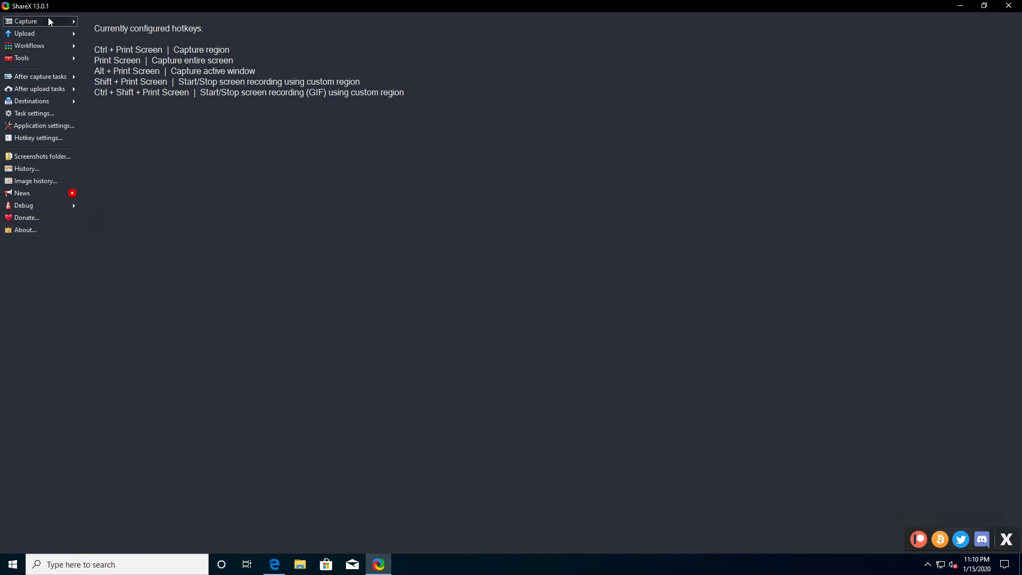
Step: Review the Capture, Upload and After capture tasks menus, then open Task settings
{"action": "mouse_move", "coordinate": [50, 19]}
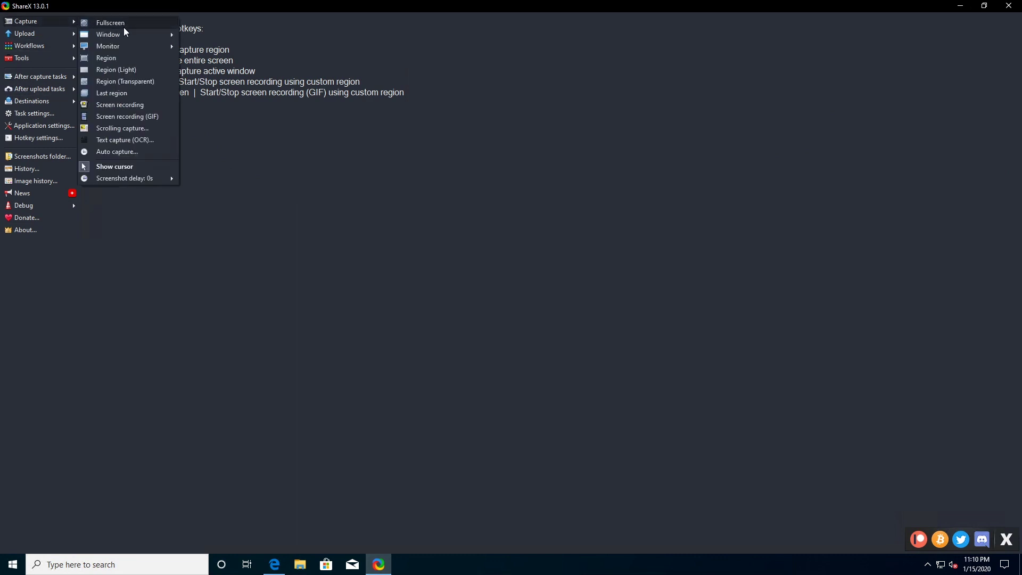
{"action": "mouse_move", "coordinate": [124, 33]}
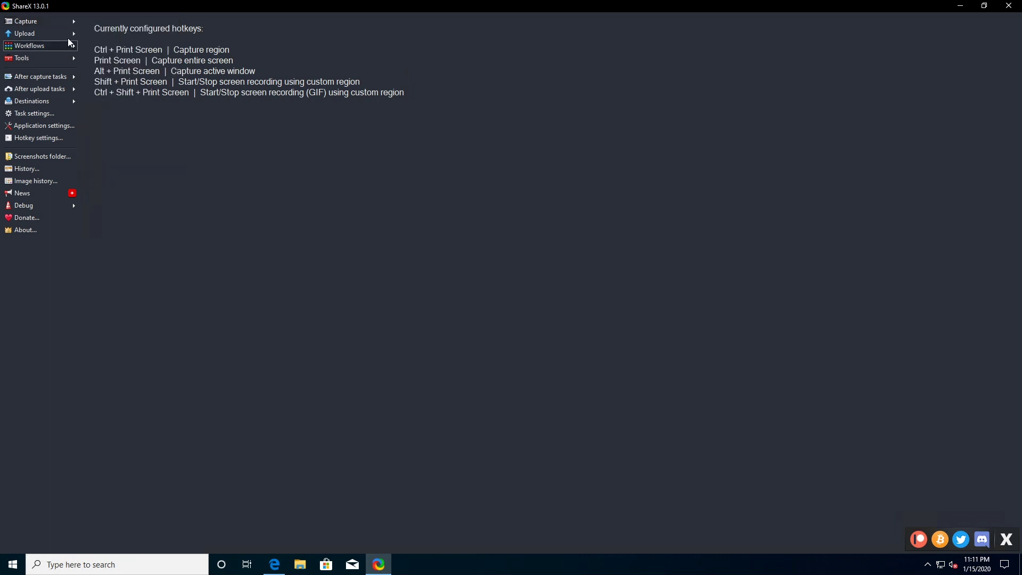
{"action": "mouse_move", "coordinate": [68, 35]}
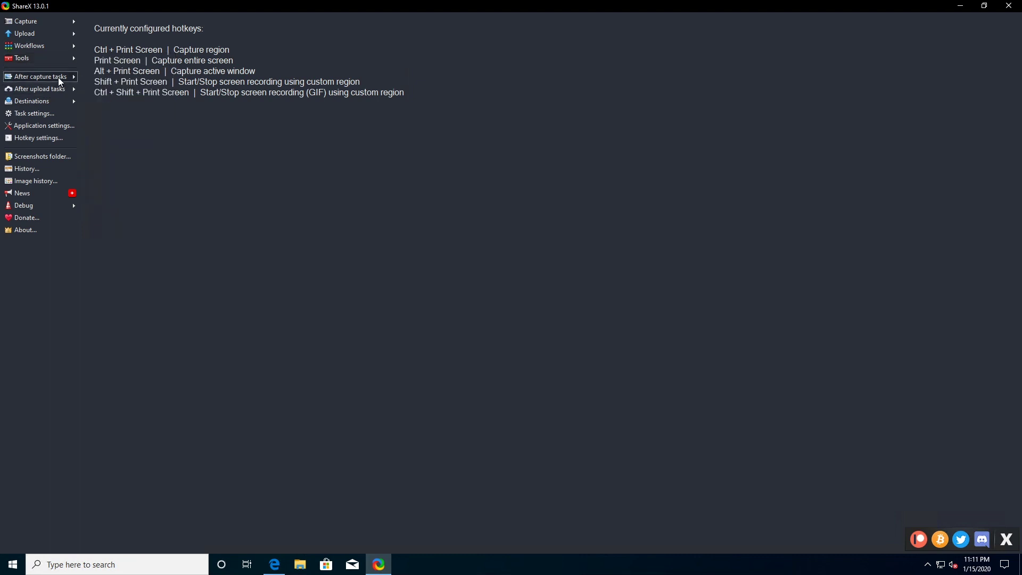
{"action": "mouse_move", "coordinate": [59, 77]}
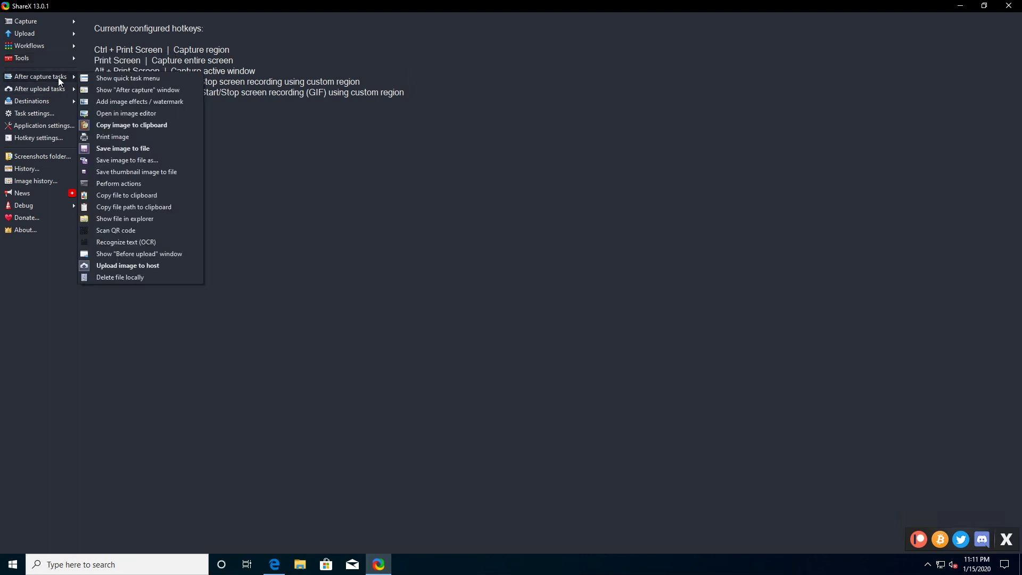
{"action": "left_click", "coordinate": [46, 113]}
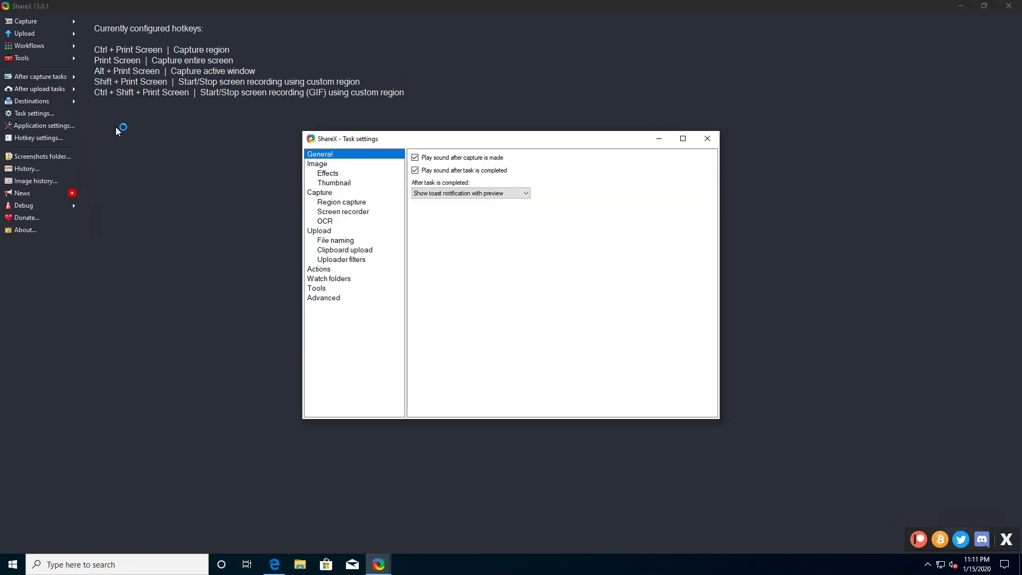
Step: Browse the Image and Effects task settings pages, then close and reopen Task settings
{"action": "left_click", "coordinate": [325, 166]}
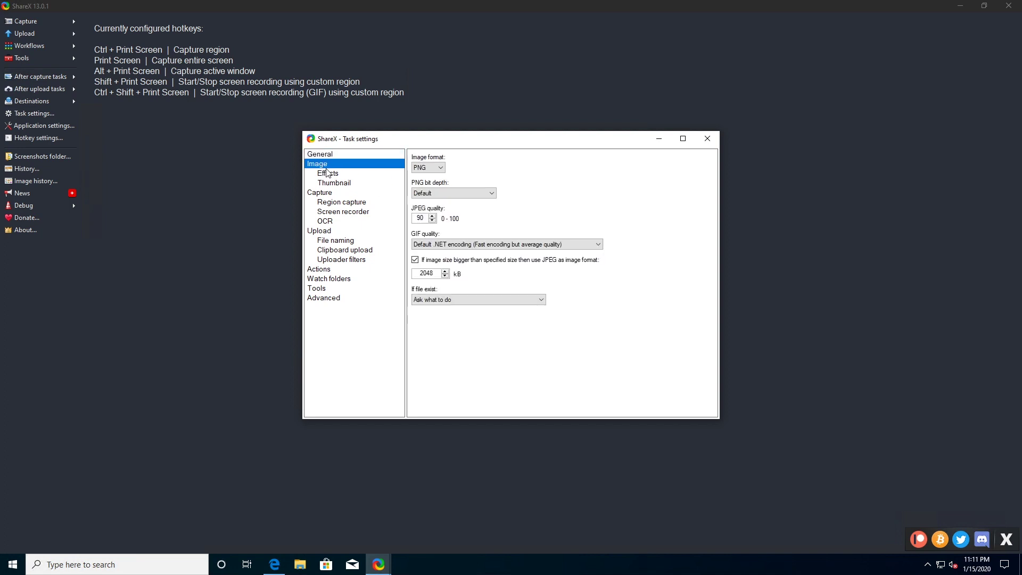
{"action": "left_click", "coordinate": [329, 174]}
{"action": "key", "text": "Escape"}
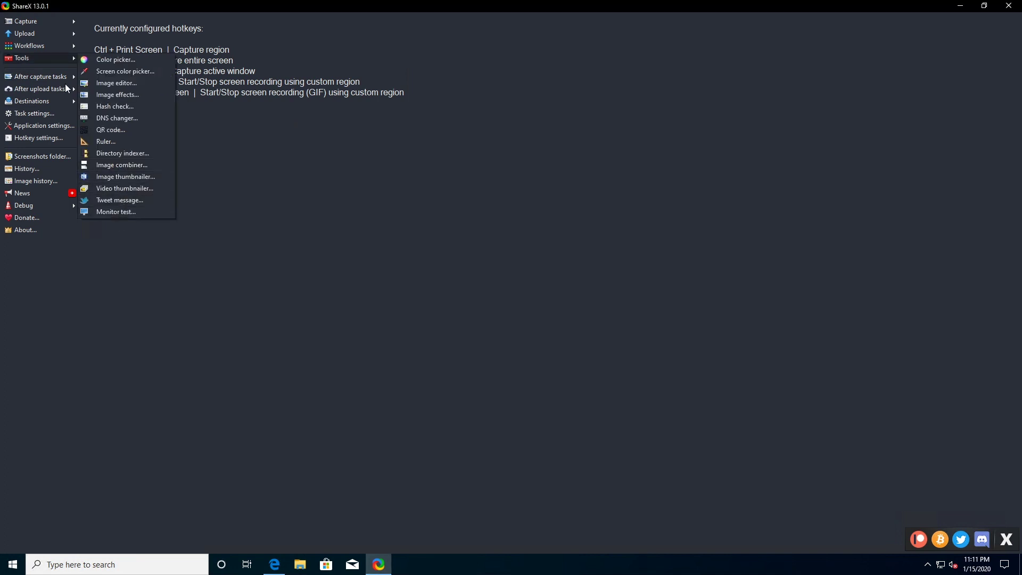
{"action": "mouse_move", "coordinate": [59, 78]}
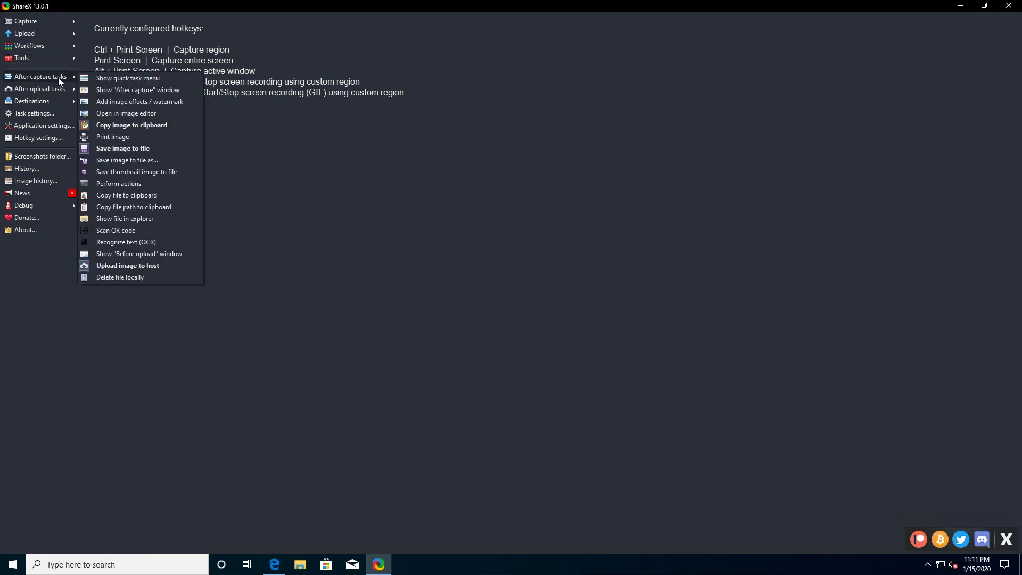
{"action": "left_click", "coordinate": [47, 114]}
Step: Review the Image, Thumbnail, Region capture and Advanced pages, then close the dialog and open Hotkey settings
{"action": "left_click", "coordinate": [317, 163]}
{"action": "left_click", "coordinate": [333, 183]}
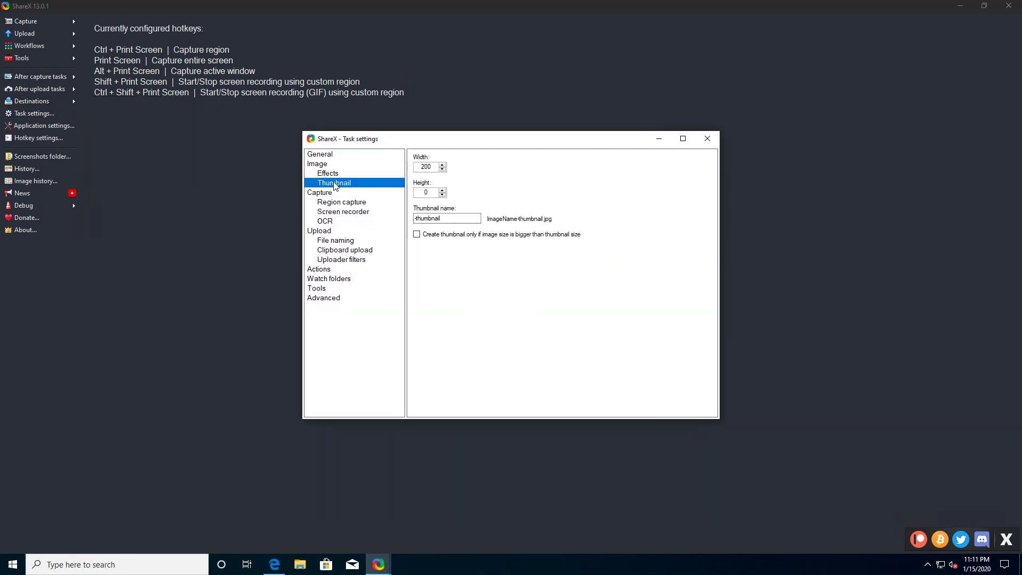
{"action": "left_click", "coordinate": [340, 202]}
{"action": "key", "text": "Down"}
{"action": "key", "text": "Down"}
{"action": "key", "text": "Down"}
{"action": "key", "text": "Down"}
{"action": "key", "text": "Down"}
{"action": "key", "text": "Down"}
{"action": "key", "text": "Down"}
{"action": "key", "text": "Down"}
{"action": "key", "text": "Down"}
{"action": "key", "text": "Down"}
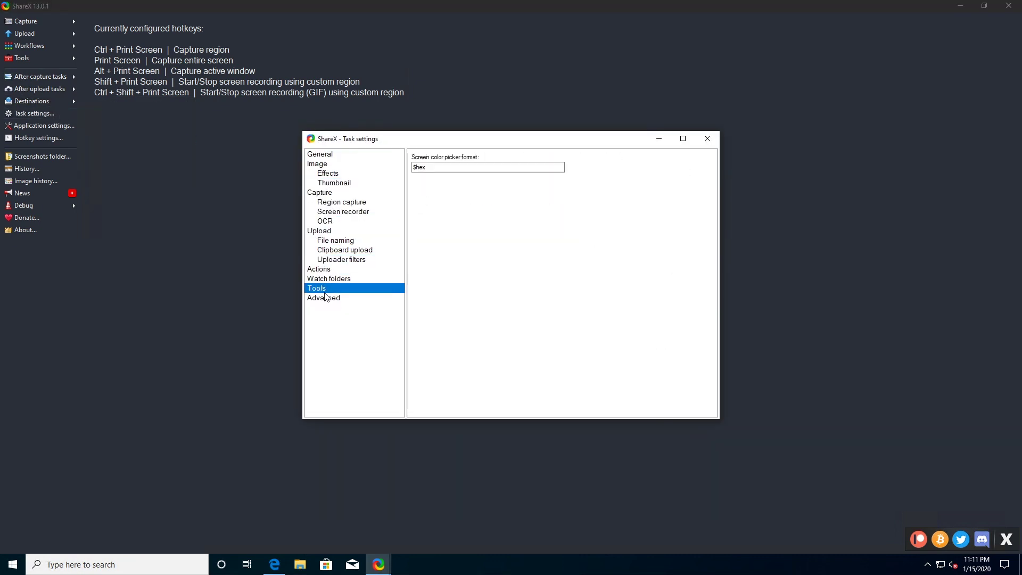
{"action": "left_click", "coordinate": [701, 138]}
{"action": "left_click", "coordinate": [55, 139]}
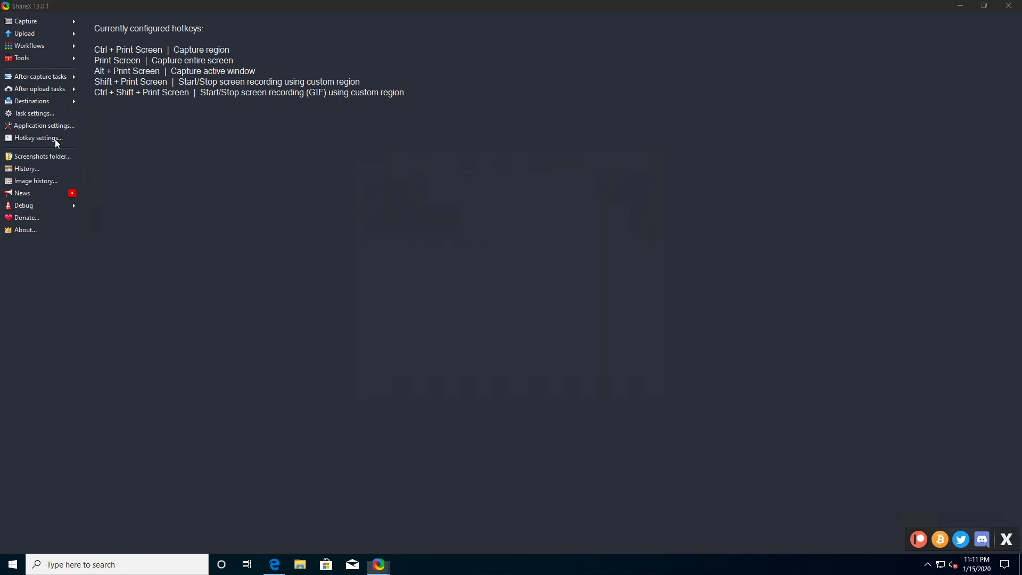
Step: Close Hotkey settings, check the ShareX News announcements, and exit ShareX
{"action": "left_click", "coordinate": [659, 152]}
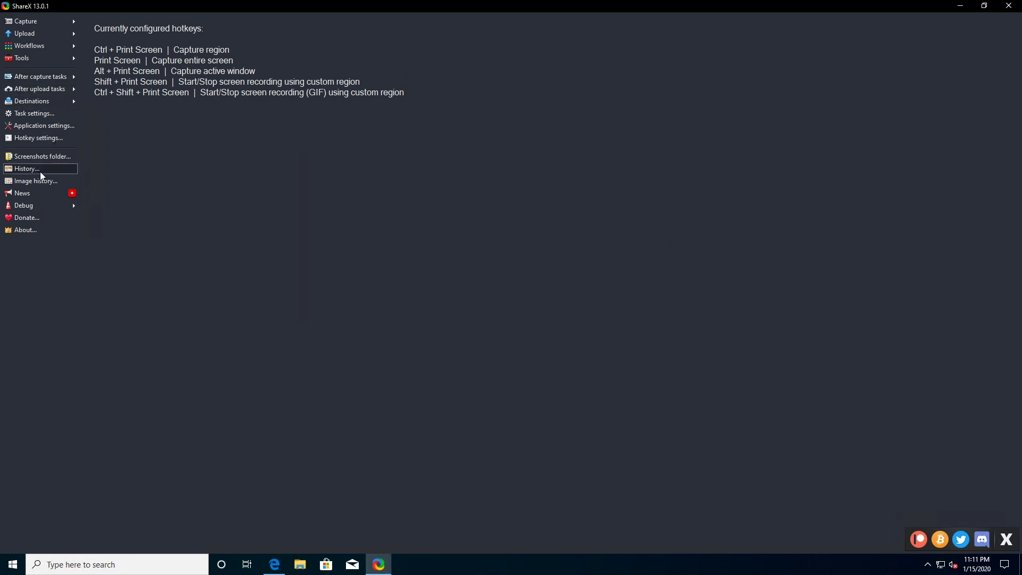
{"action": "left_click", "coordinate": [42, 194]}
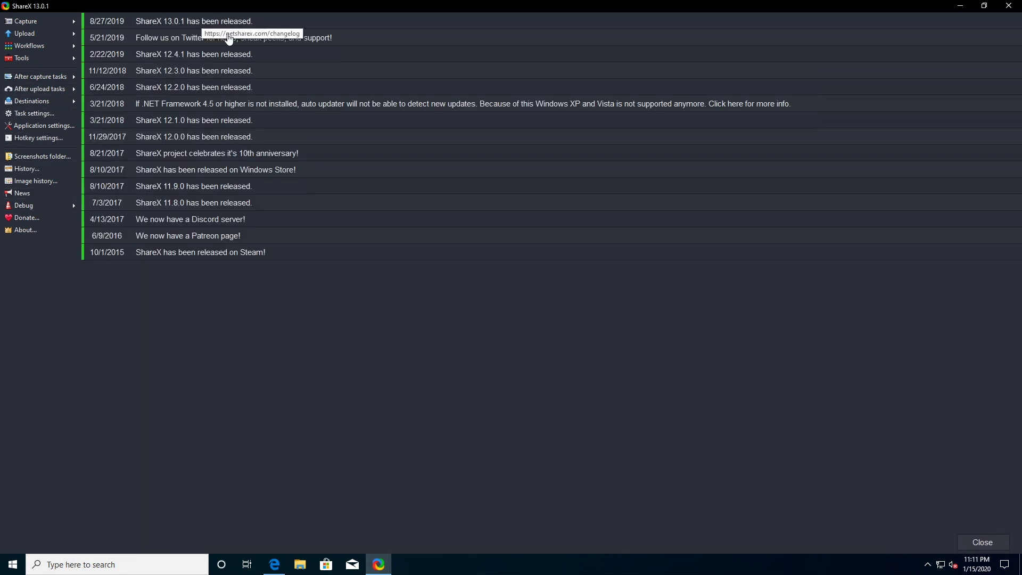
{"action": "left_click", "coordinate": [1009, 7]}
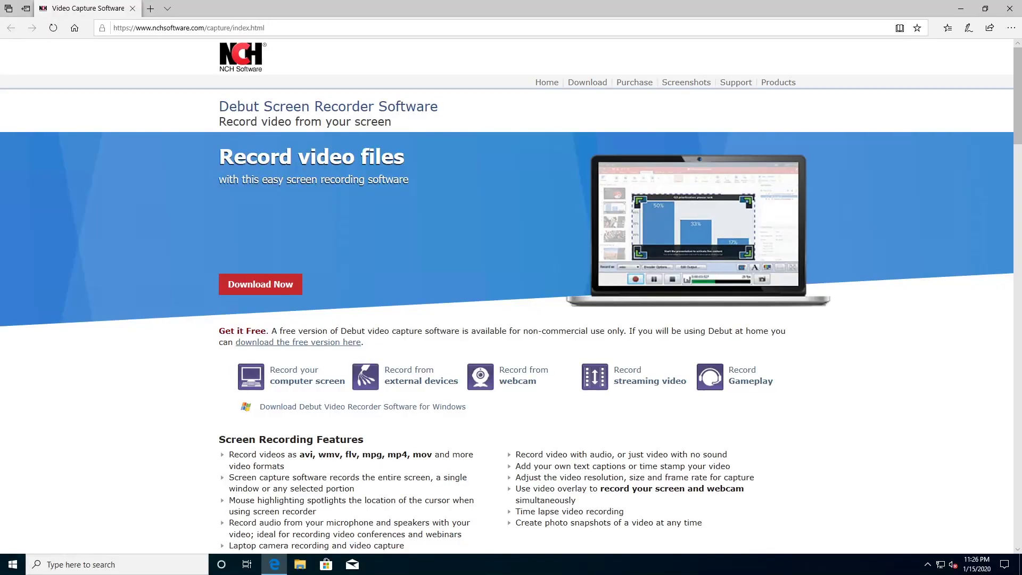
Step: Download Debut Video Capture from the NCH page and install it, accepting the license
{"action": "left_click", "coordinate": [262, 295]}
{"action": "left_click", "coordinate": [549, 538]}
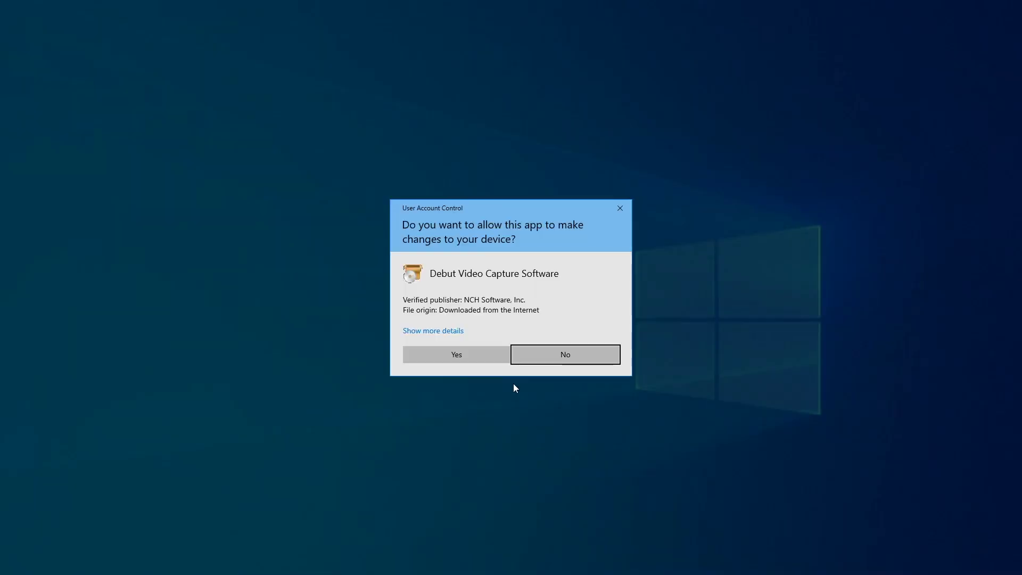
{"action": "left_click", "coordinate": [477, 355]}
{"action": "left_click", "coordinate": [582, 386]}
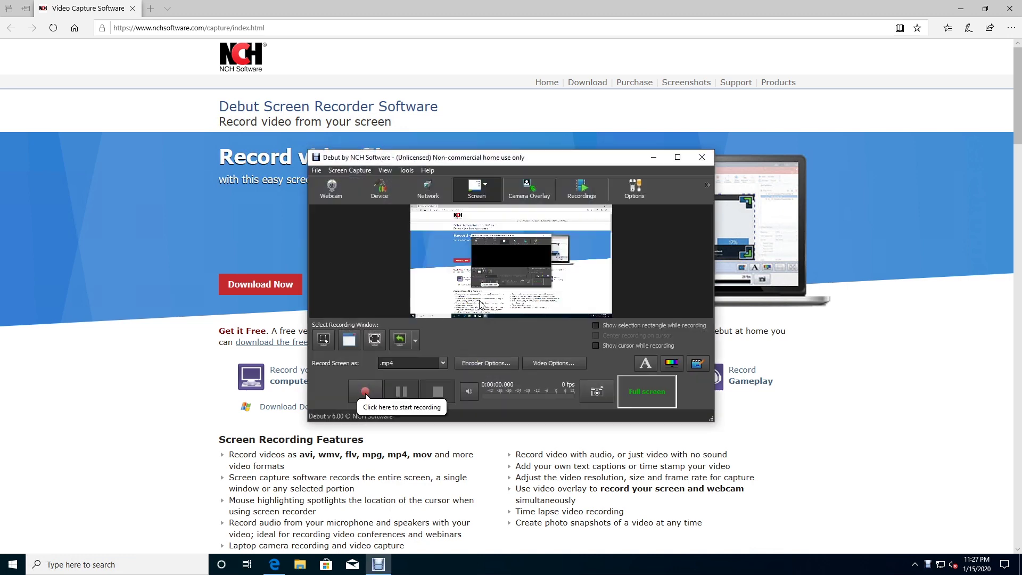
Step: Maximize the Debut window and open its Audio options page
{"action": "left_click", "coordinate": [677, 159]}
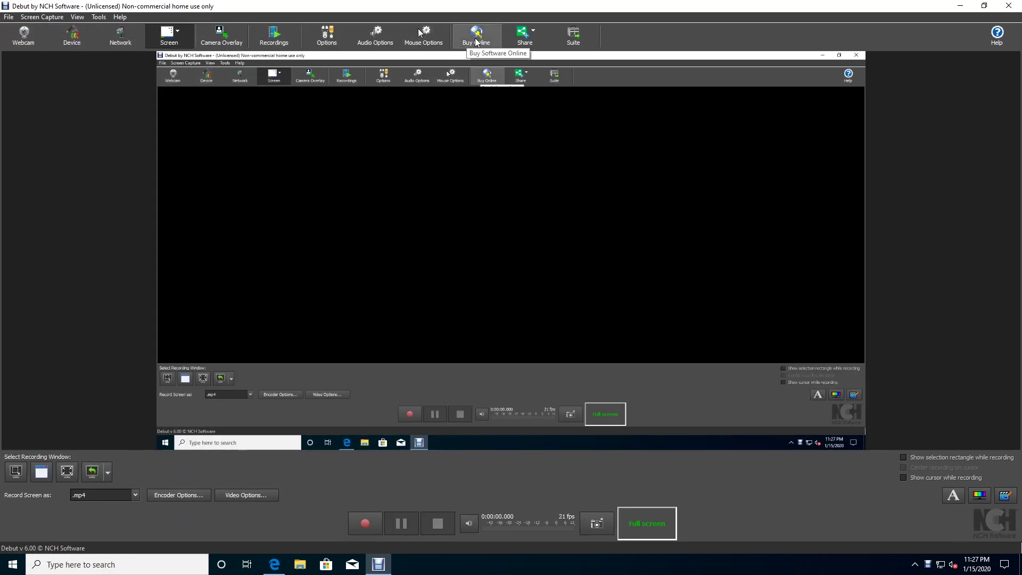
{"action": "left_click", "coordinate": [379, 41]}
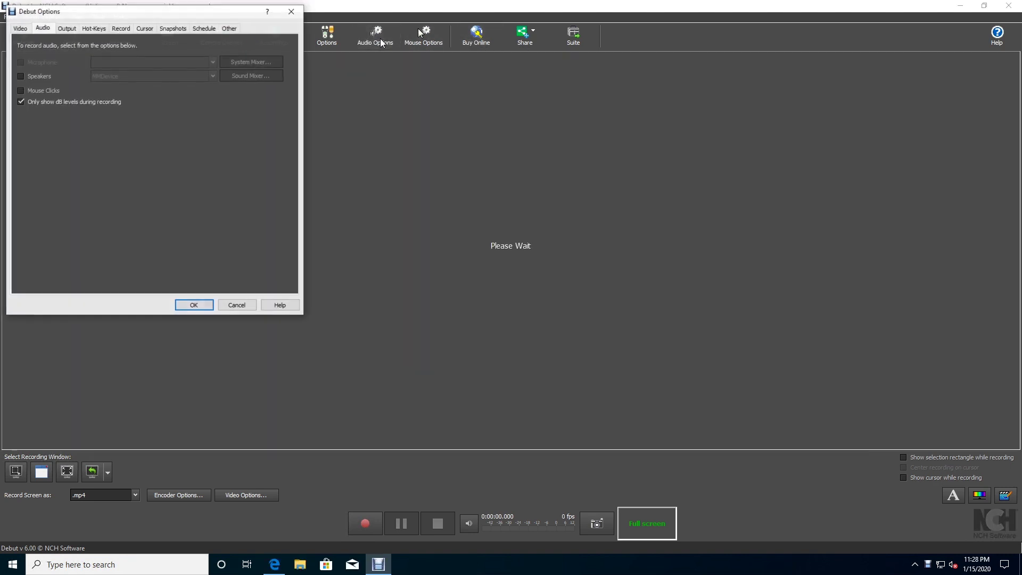
Step: Cancel the Audio options, then try enabling cursor recording and highlighting and discard those changes
{"action": "left_click", "coordinate": [253, 306]}
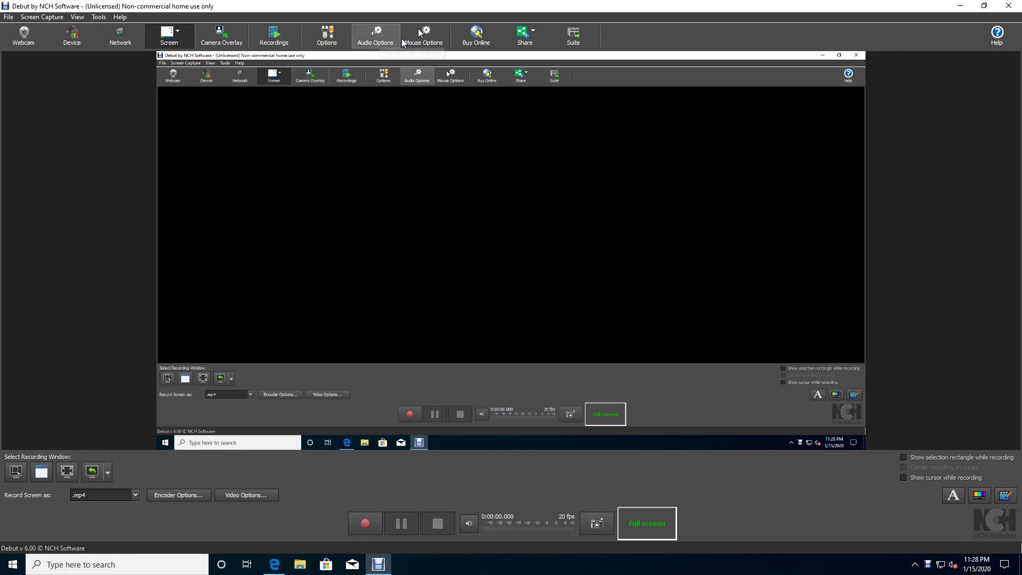
{"action": "left_click", "coordinate": [418, 33]}
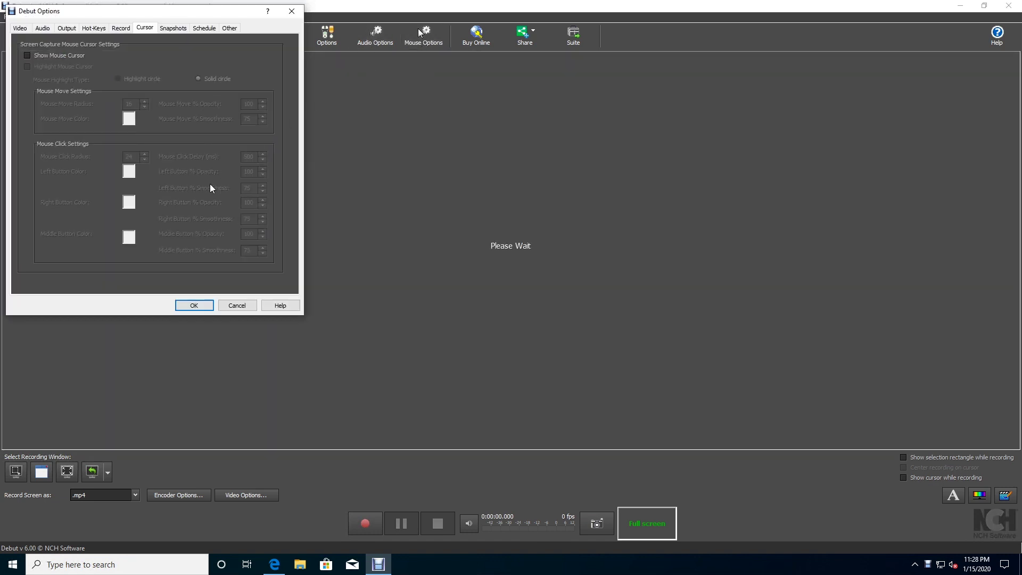
{"action": "left_click", "coordinate": [56, 56]}
{"action": "left_click", "coordinate": [53, 66]}
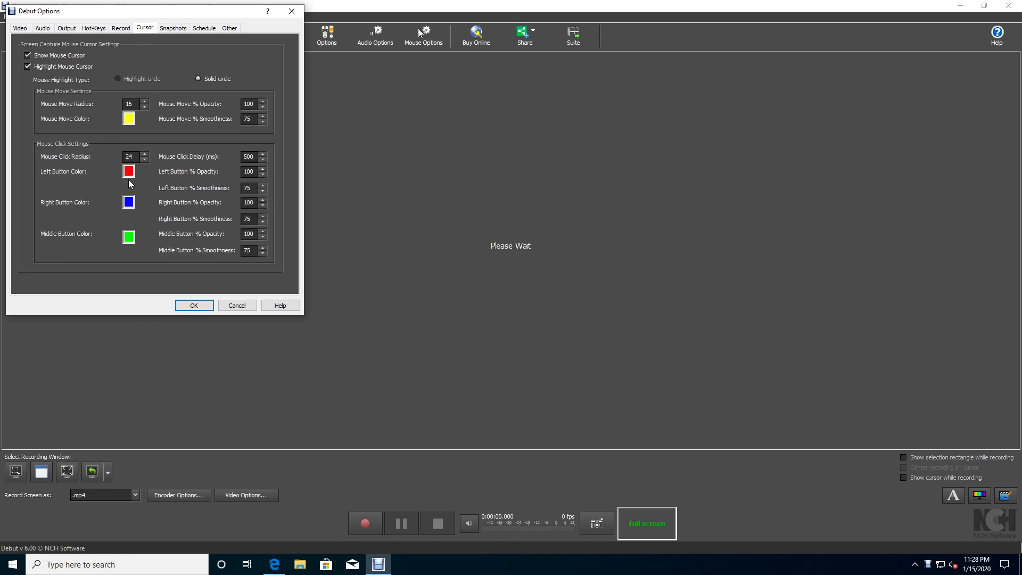
{"action": "left_click", "coordinate": [235, 304]}
Step: Try raising the video frame rate limit to 60 FPS, then cancel the Options dialog
{"action": "left_click", "coordinate": [318, 33]}
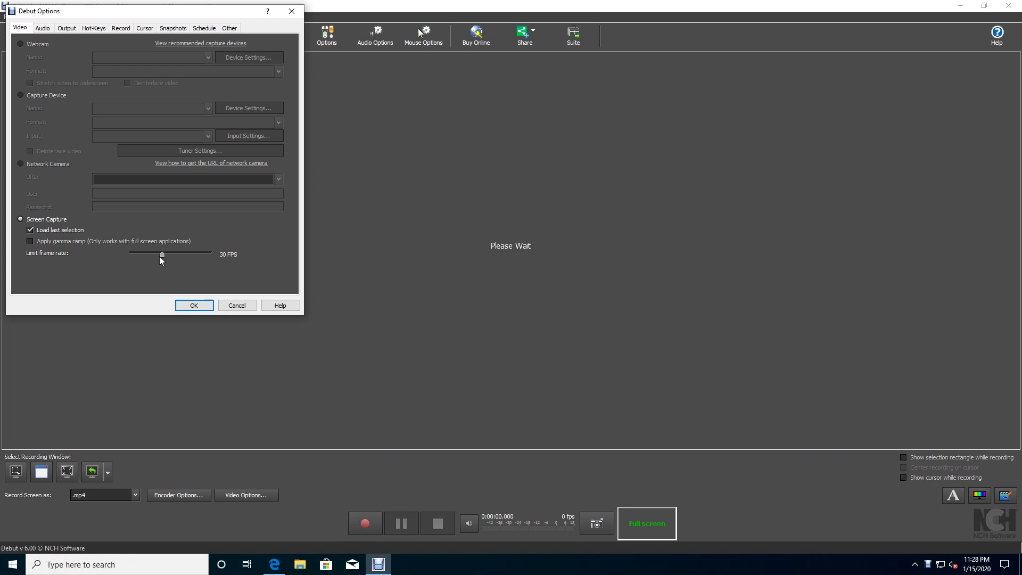
{"action": "mouse_move", "coordinate": [161, 254]}
{"action": "left_mouse_down"}
{"action": "mouse_move", "coordinate": [221, 260]}
{"action": "mouse_move", "coordinate": [162, 264]}
{"action": "left_mouse_up"}
{"action": "left_click", "coordinate": [237, 305]}
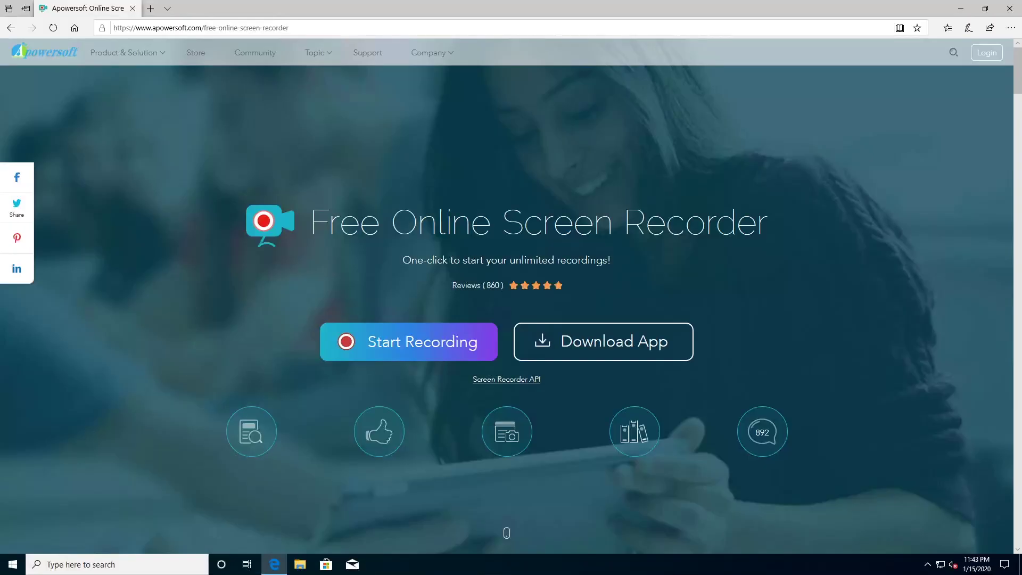
Step: Download the Apowersoft launcher via Start Recording and run it through the security and UAC prompts
{"action": "left_click", "coordinate": [401, 343]}
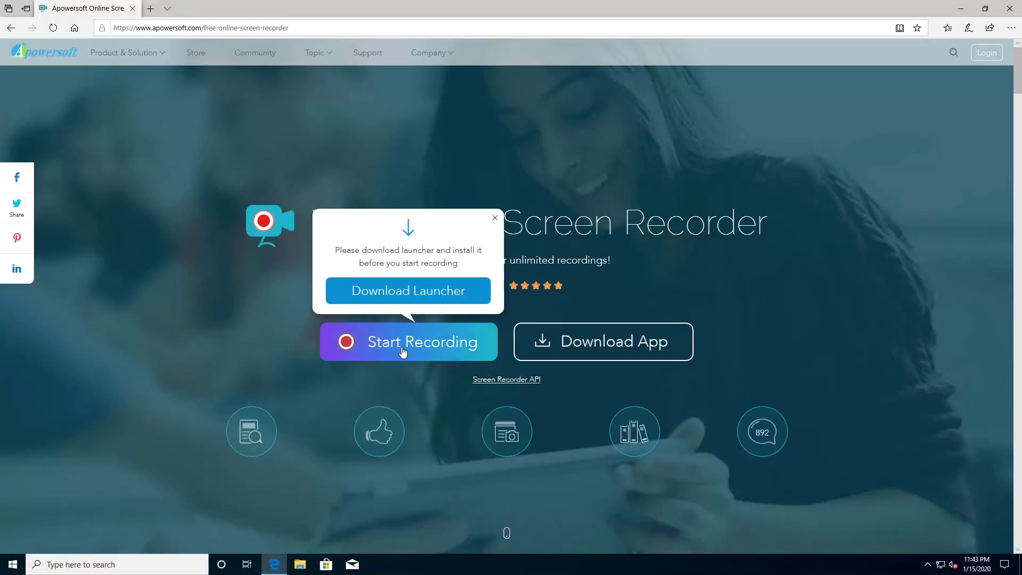
{"action": "left_click", "coordinate": [404, 289]}
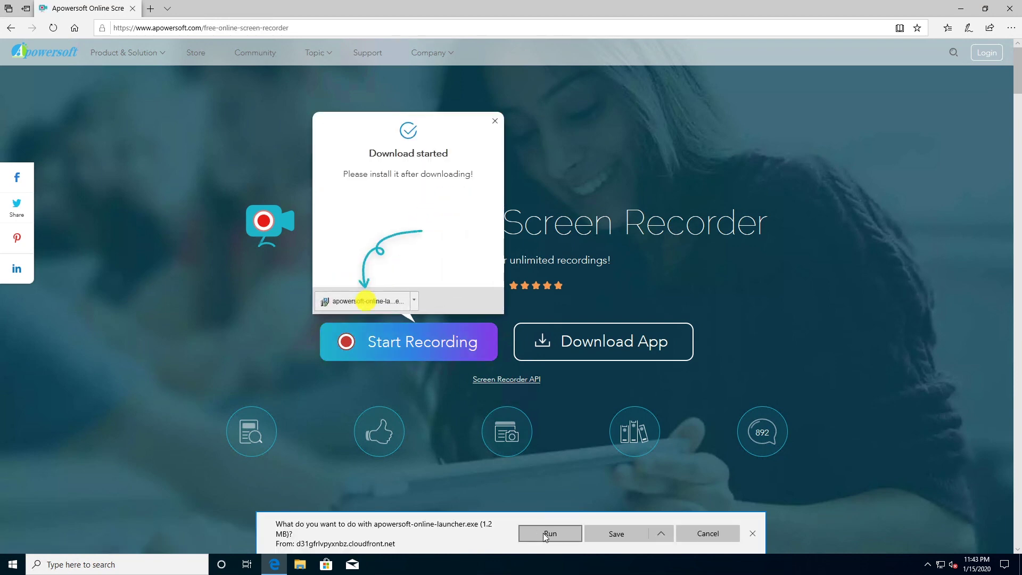
{"action": "left_click", "coordinate": [543, 532]}
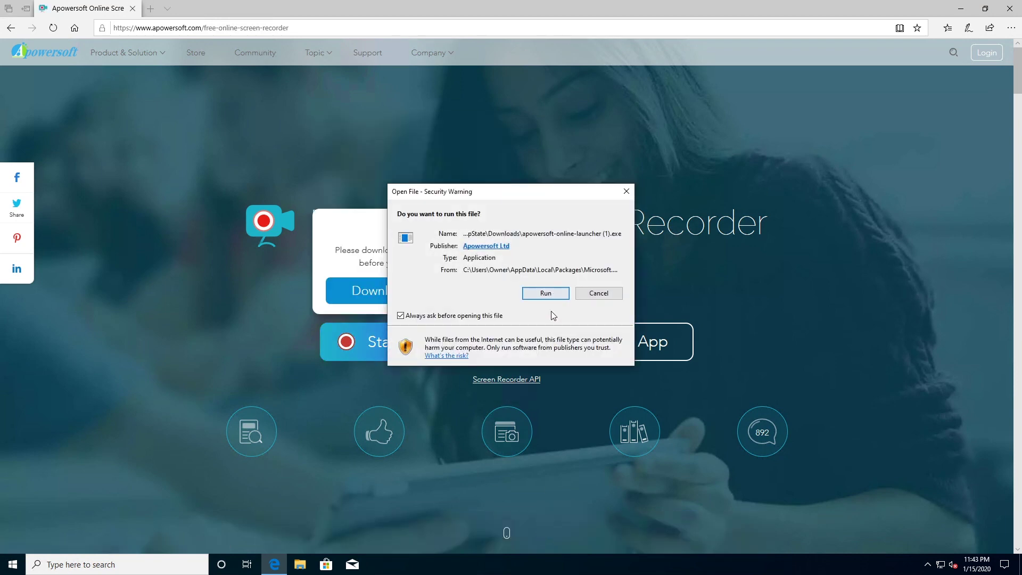
{"action": "left_click", "coordinate": [551, 296]}
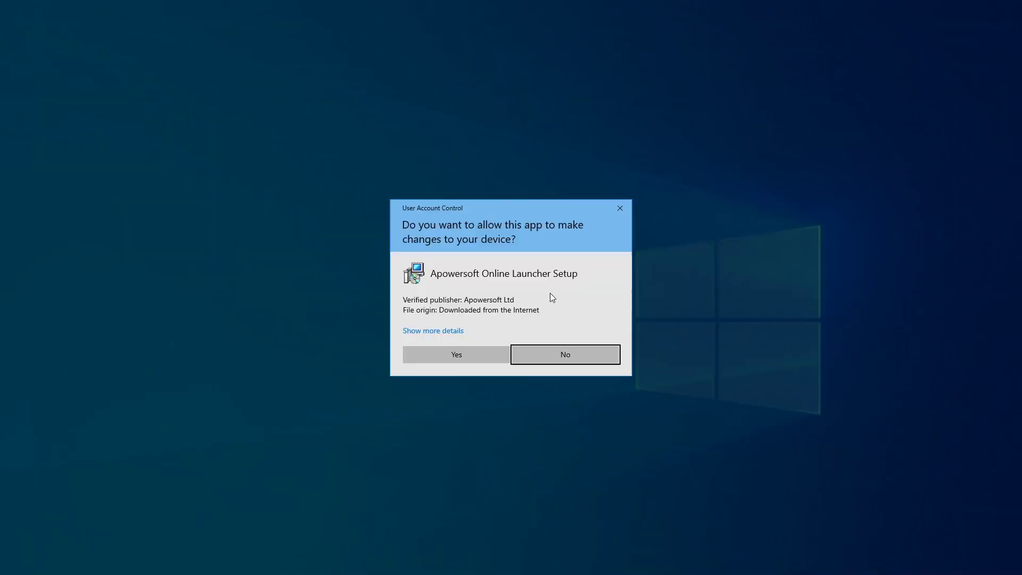
{"action": "left_click", "coordinate": [481, 355]}
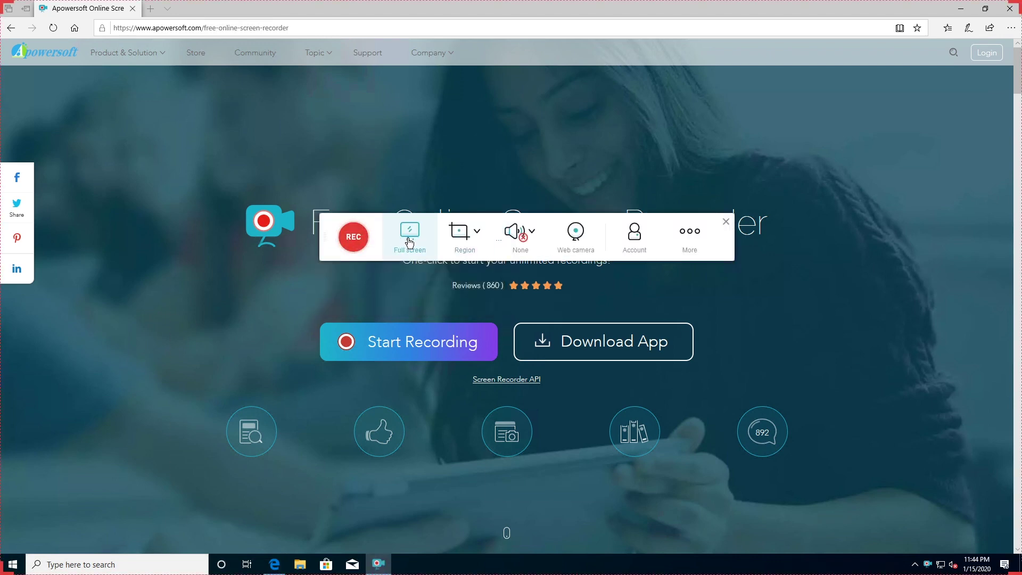
Step: Check the capture size and audio source lists, restore the toolbar, and open More > Settings
{"action": "left_click", "coordinate": [477, 232]}
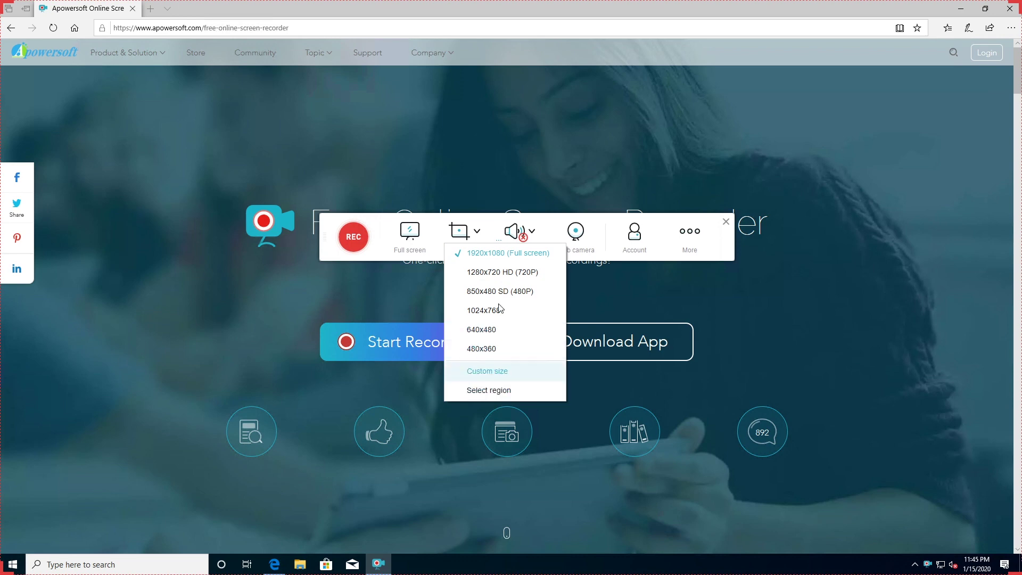
{"action": "left_click", "coordinate": [521, 183]}
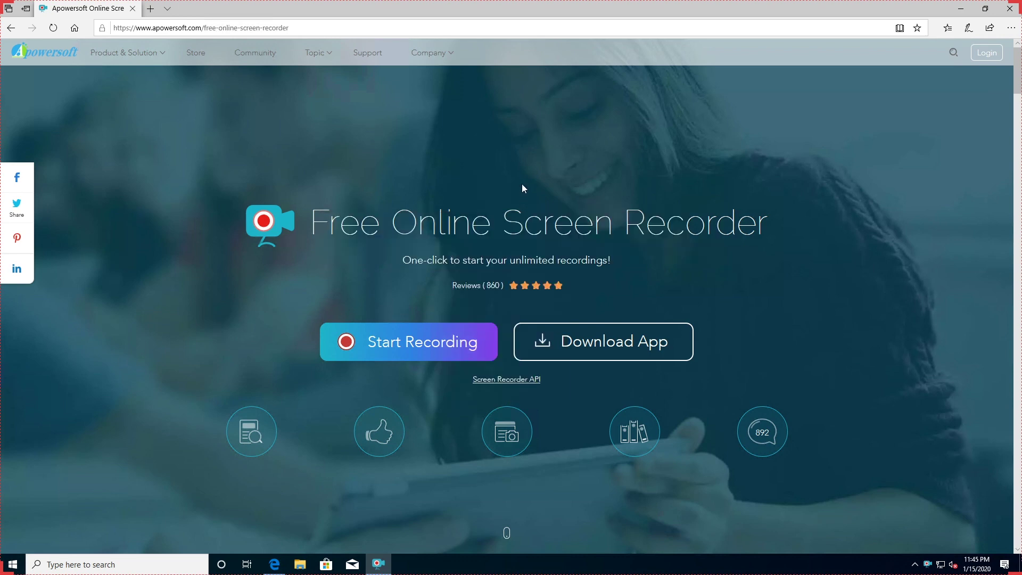
{"action": "left_click", "coordinate": [378, 562]}
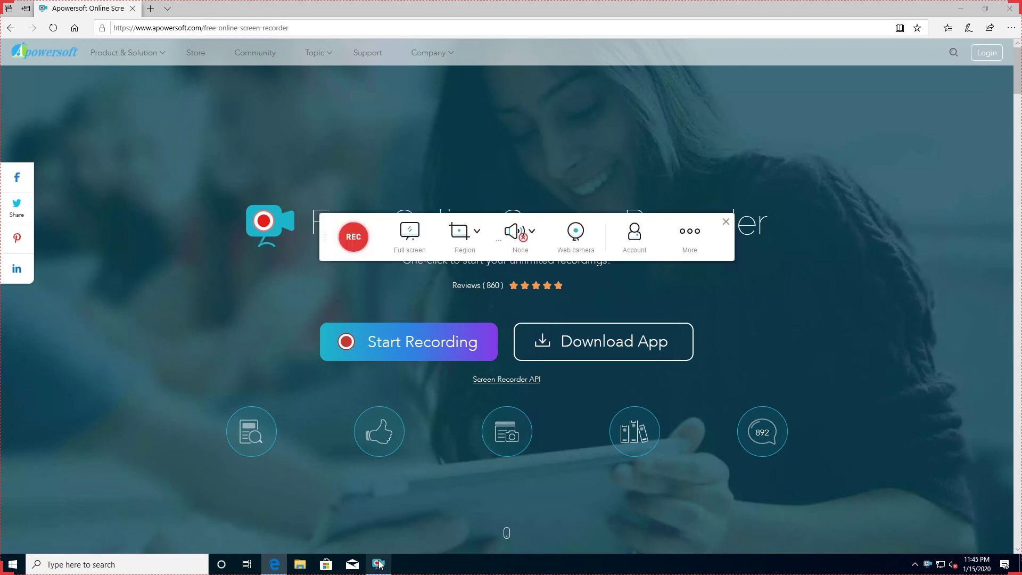
{"action": "left_click", "coordinate": [532, 232]}
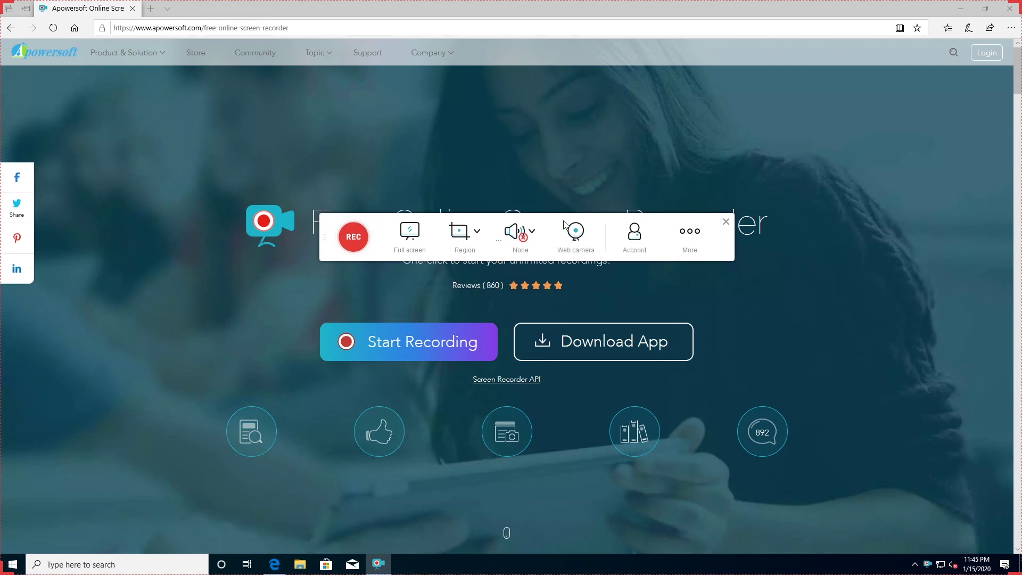
{"action": "left_click", "coordinate": [690, 238]}
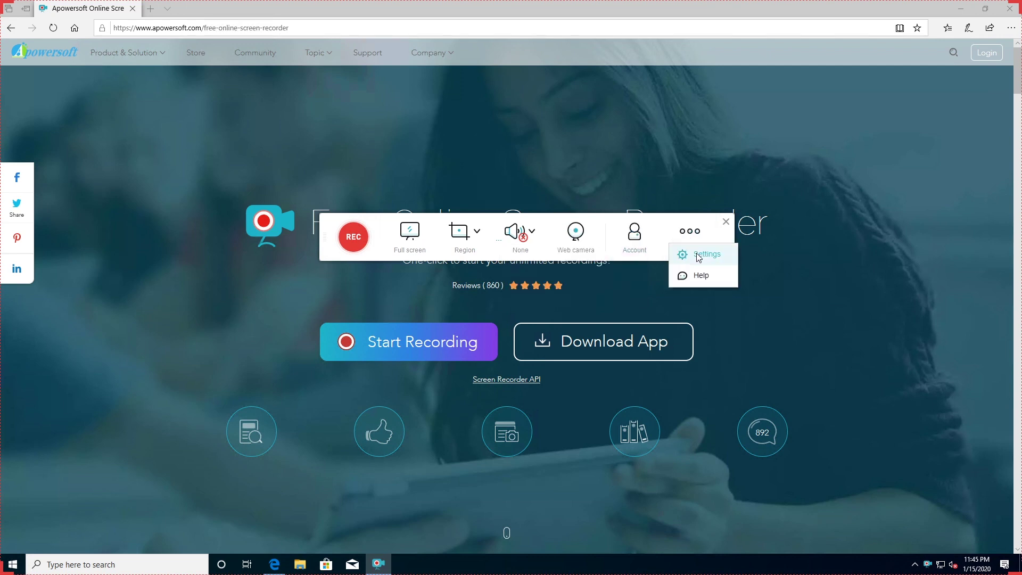
{"action": "left_click", "coordinate": [698, 255]}
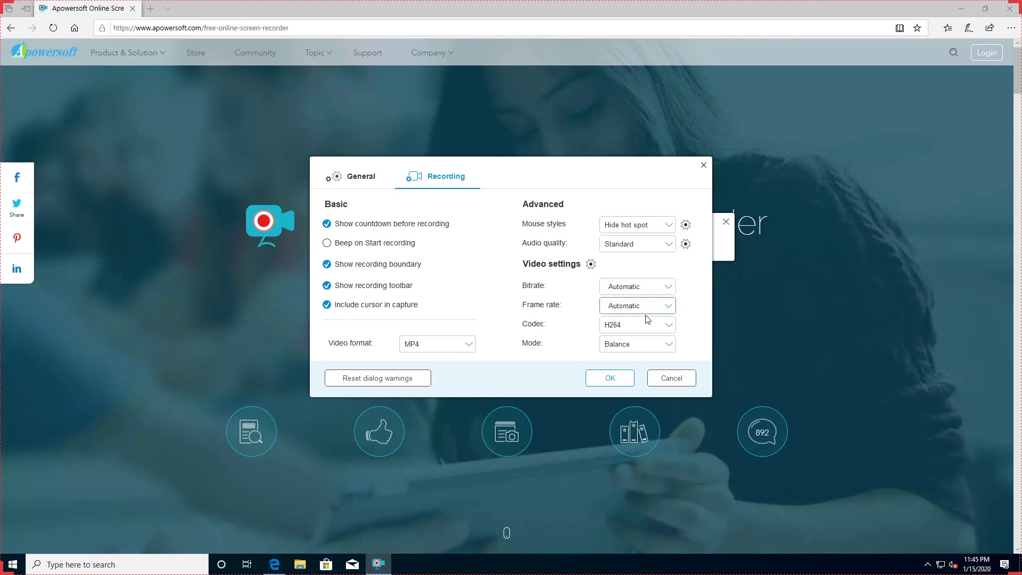
Step: Check the hotkeys and output folder on the General page, then confirm Settings with OK
{"action": "left_click", "coordinate": [365, 179]}
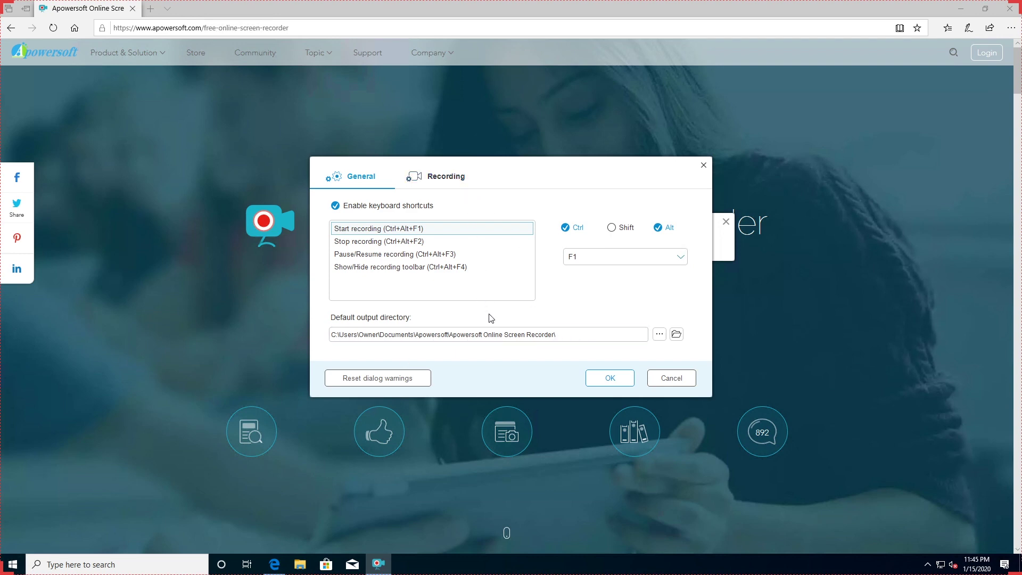
{"action": "left_click", "coordinate": [609, 379]}
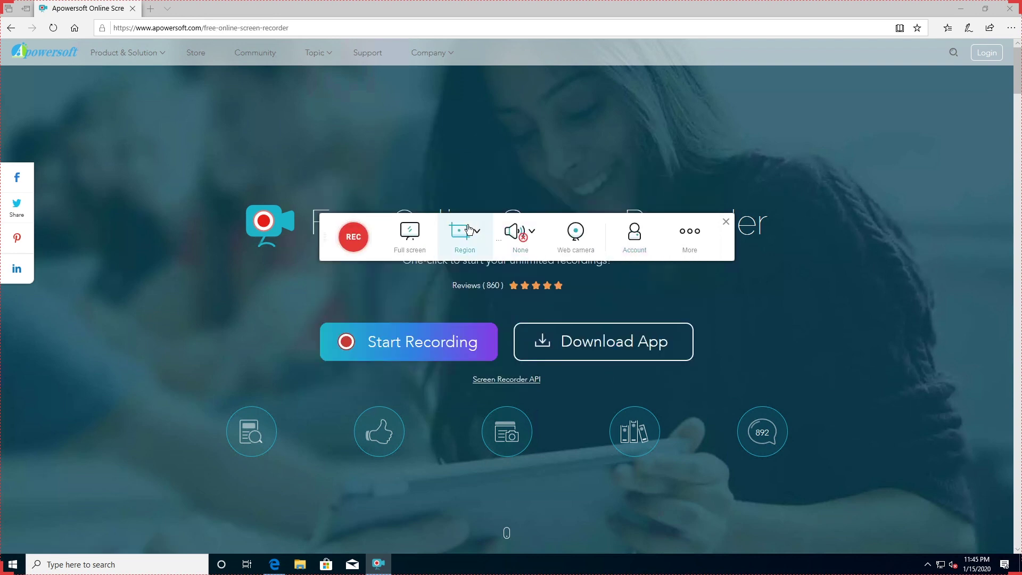
Step: Start capturing the screen from the recorder toolbar's REC button
{"action": "left_click", "coordinate": [351, 241]}
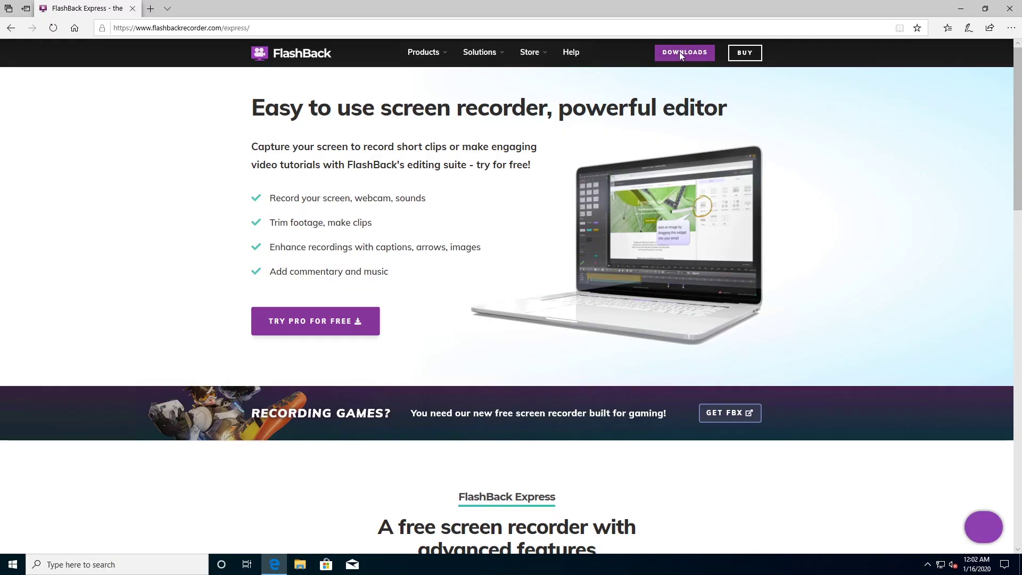
Step: Download the FlashBack Express installer bbfbex5.exe (24.0 MB) and run it
{"action": "left_click", "coordinate": [682, 50]}
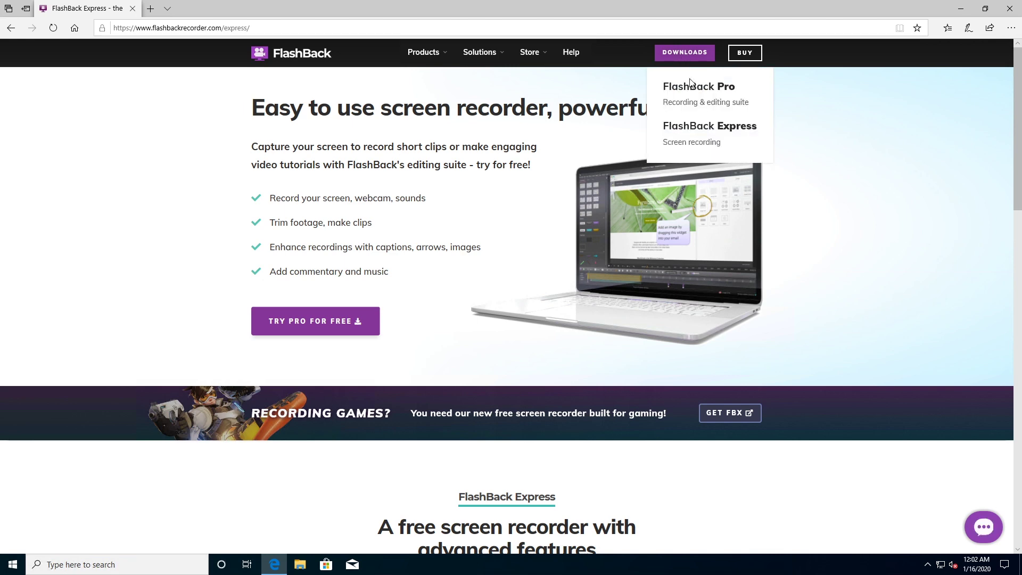
{"action": "left_click", "coordinate": [686, 127]}
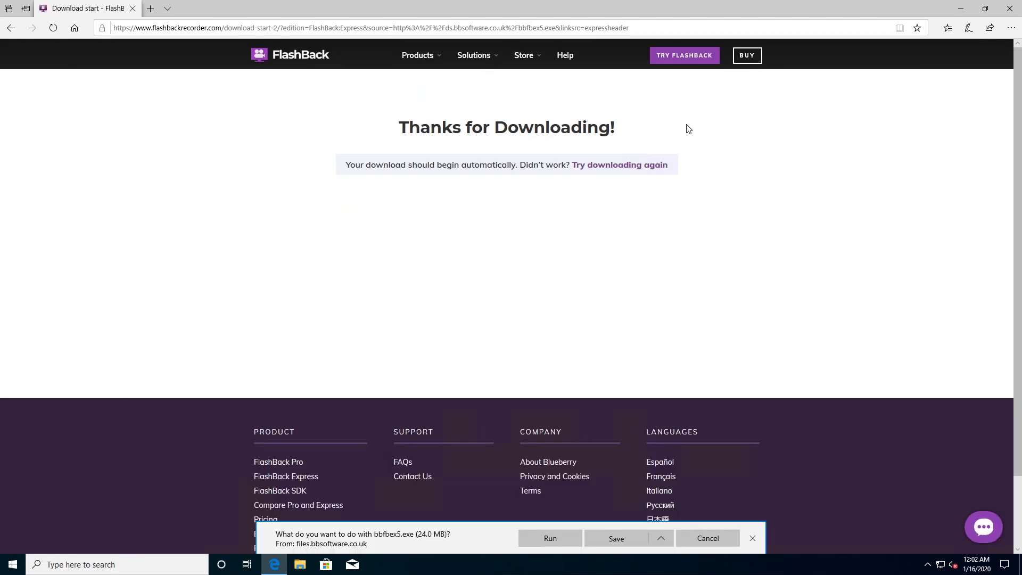
{"action": "left_click", "coordinate": [551, 538]}
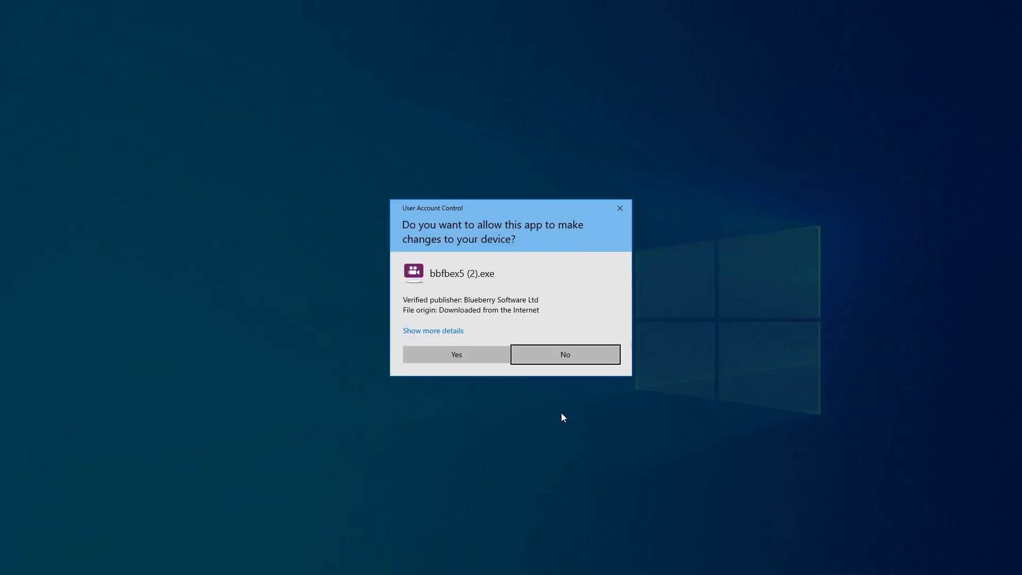
Step: Approve the installer, accept the licence, and install with the default install and Start Menu folders
{"action": "left_click", "coordinate": [483, 354]}
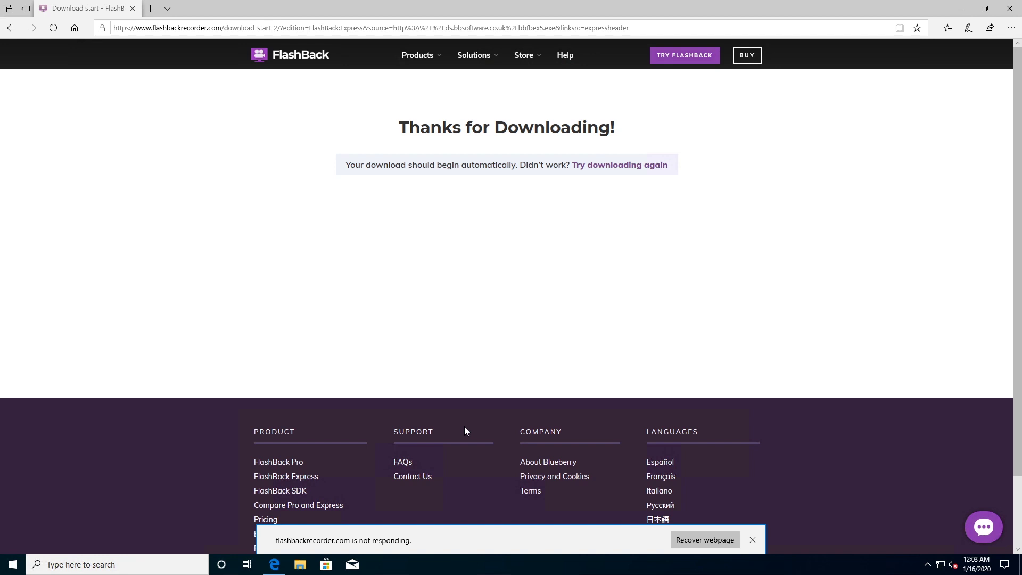
{"action": "left_click", "coordinate": [752, 540]}
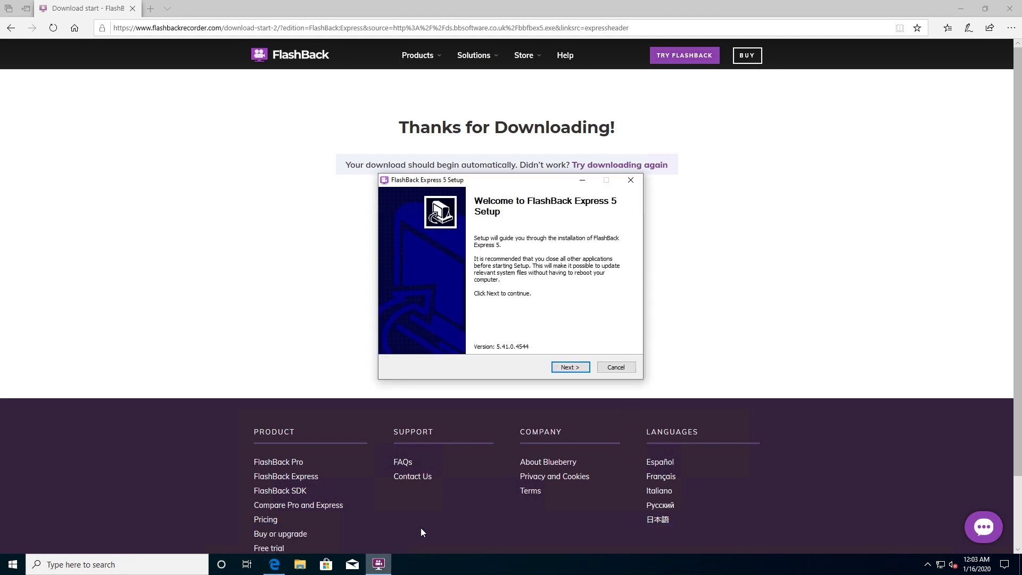
{"action": "left_click", "coordinate": [566, 367]}
{"action": "left_click", "coordinate": [567, 367]}
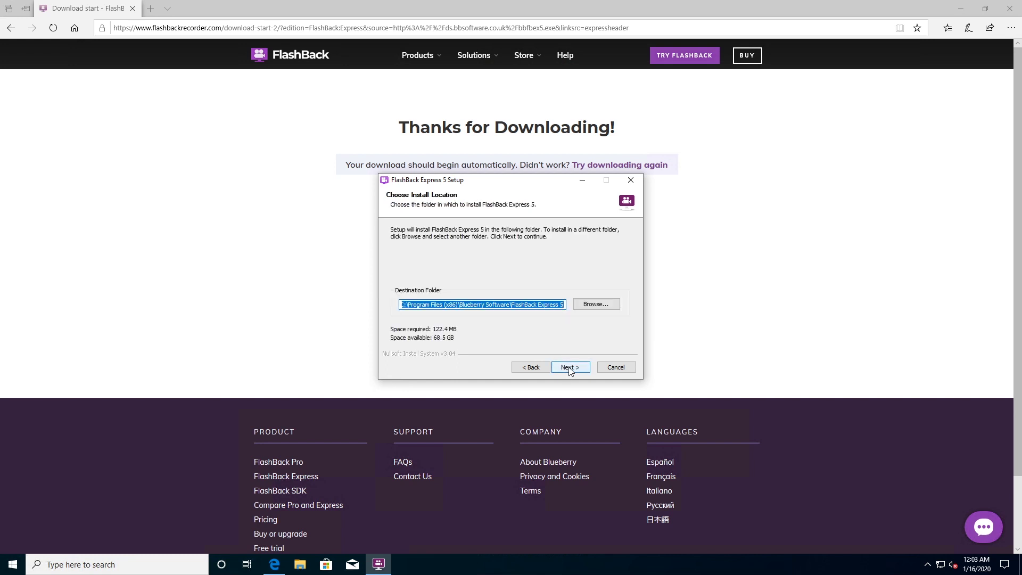
{"action": "left_click", "coordinate": [567, 367]}
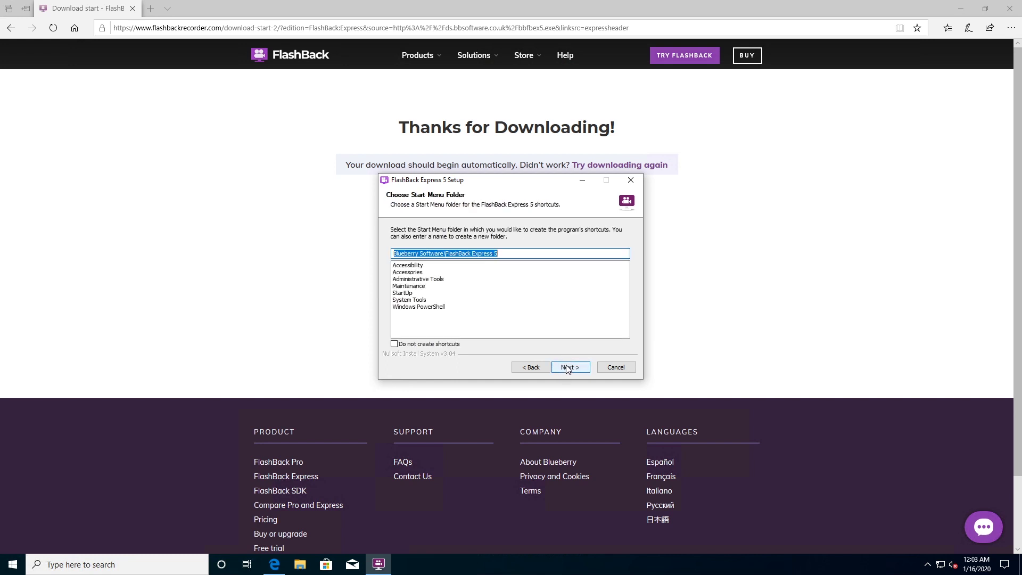
{"action": "left_click", "coordinate": [567, 368]}
{"action": "left_click", "coordinate": [567, 367]}
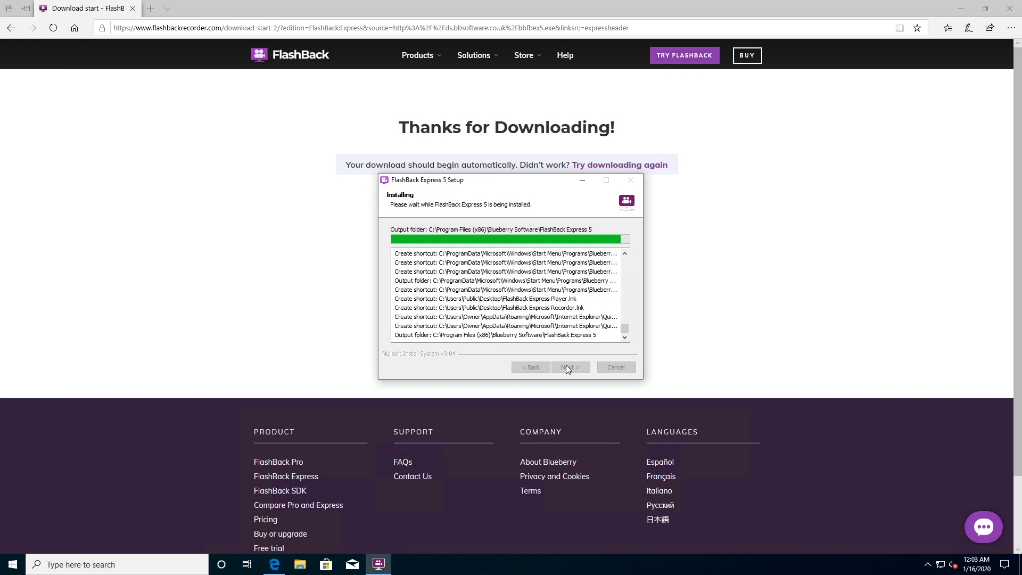
Step: Finish setup with anonymous usage data turned off, launching FlashBack Express 5
{"action": "left_click", "coordinate": [568, 368]}
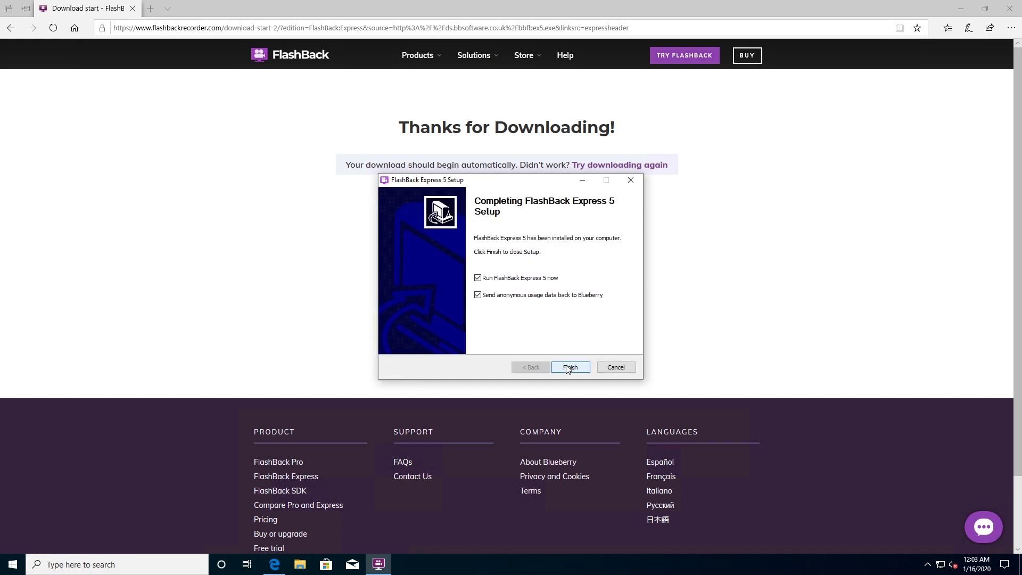
{"action": "left_click", "coordinate": [563, 296]}
{"action": "left_click", "coordinate": [570, 367]}
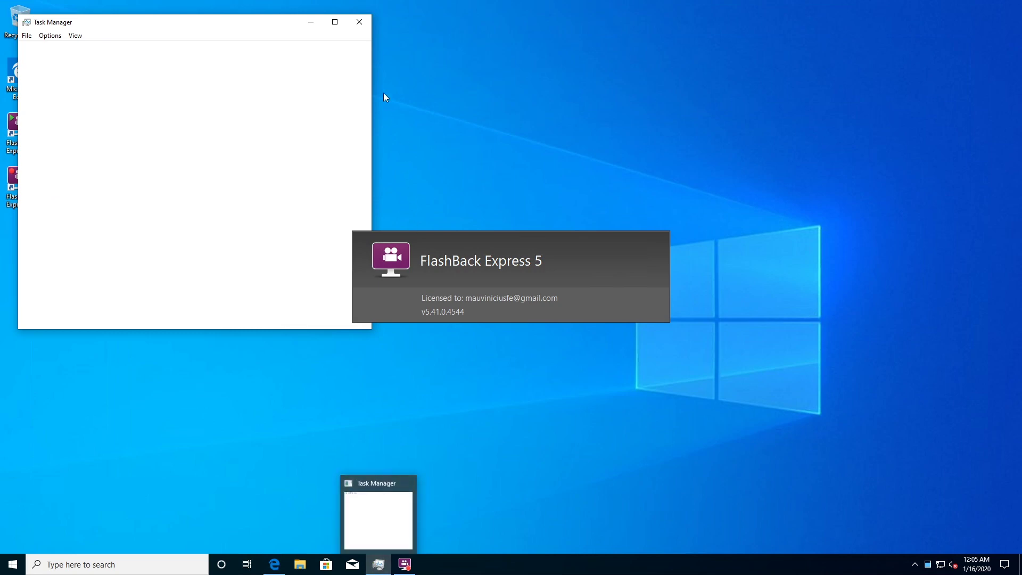
Step: Open FlashBack Express Recorder Options and view the Webcam and Record Mode/Performance pages
{"action": "left_click", "coordinate": [275, 565]}
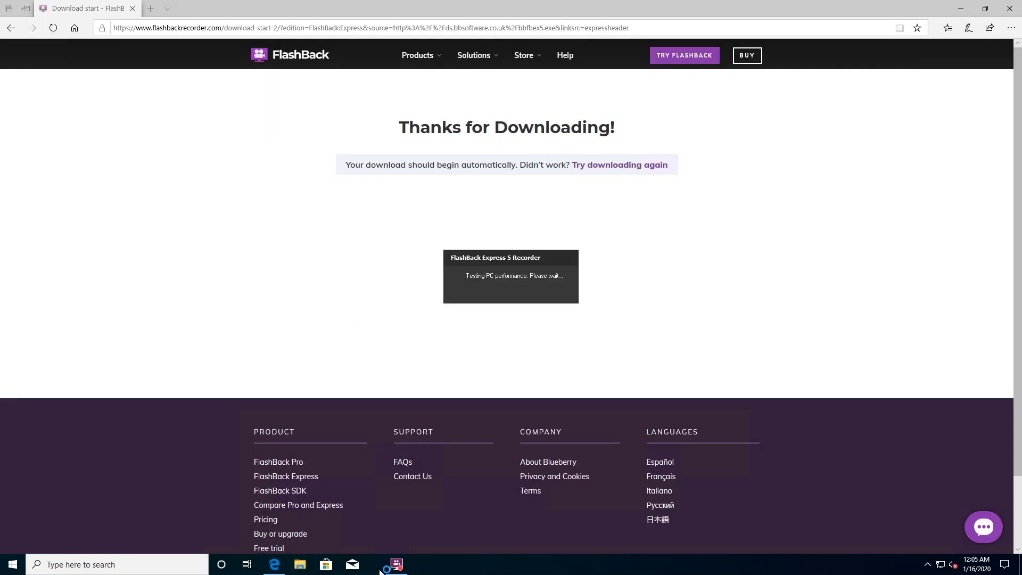
{"action": "mouse_move", "coordinate": [421, 567]}
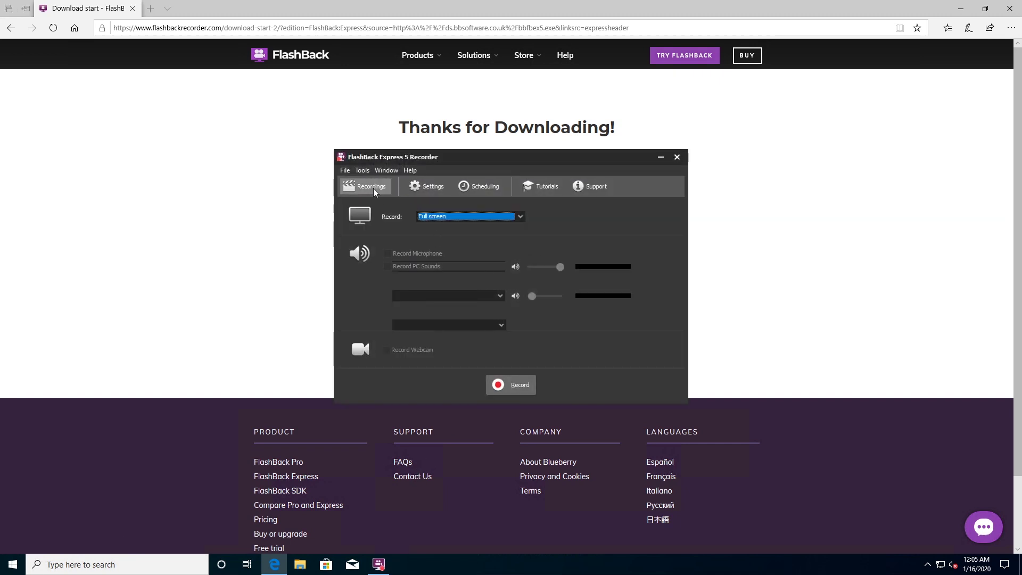
{"action": "left_click", "coordinate": [421, 187]}
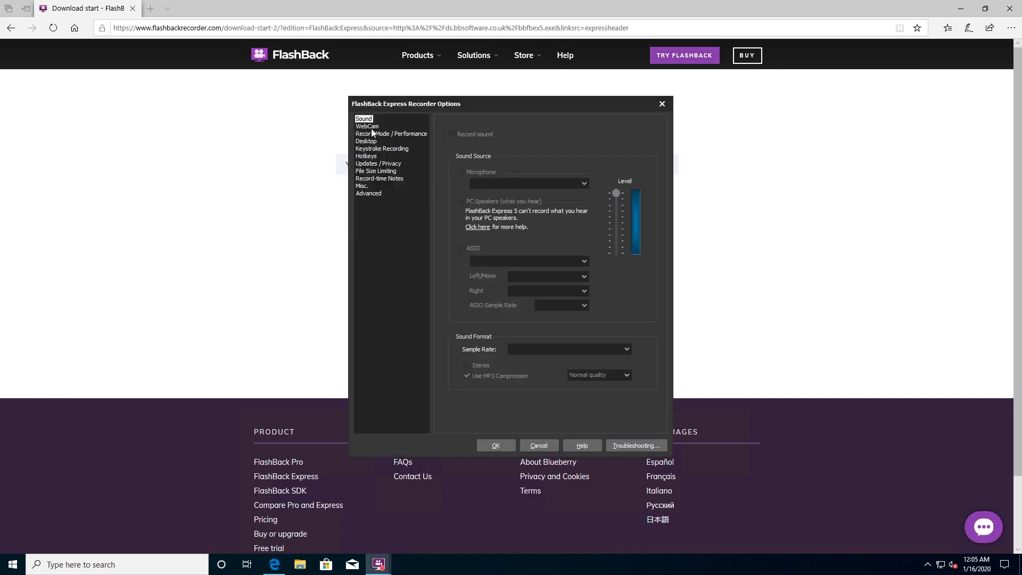
{"action": "left_click", "coordinate": [372, 128]}
{"action": "left_click", "coordinate": [374, 135]}
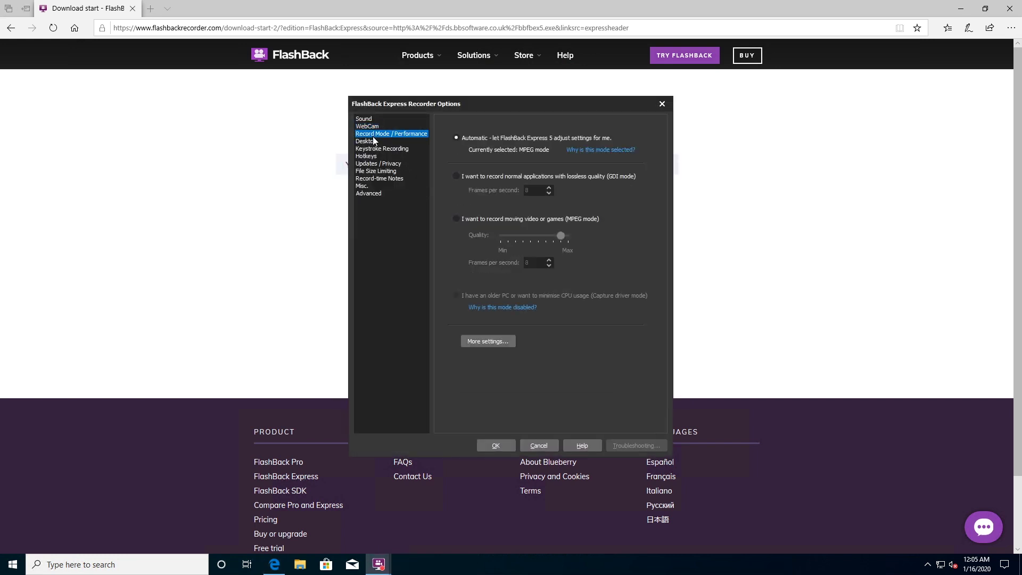
Step: Review Desktop, Keystroke, Hotkeys, Updates/Privacy, File Size, Notes, Misc. and Advanced pages, then close Options
{"action": "left_click", "coordinate": [373, 142]}
{"action": "left_click", "coordinate": [375, 149]}
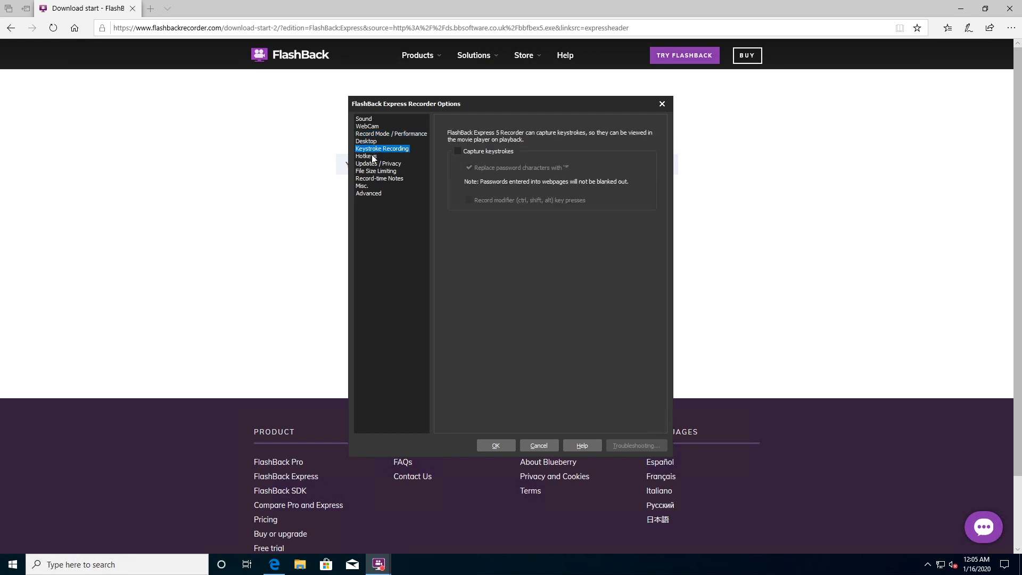
{"action": "left_click", "coordinate": [373, 156]}
{"action": "left_click", "coordinate": [374, 164]}
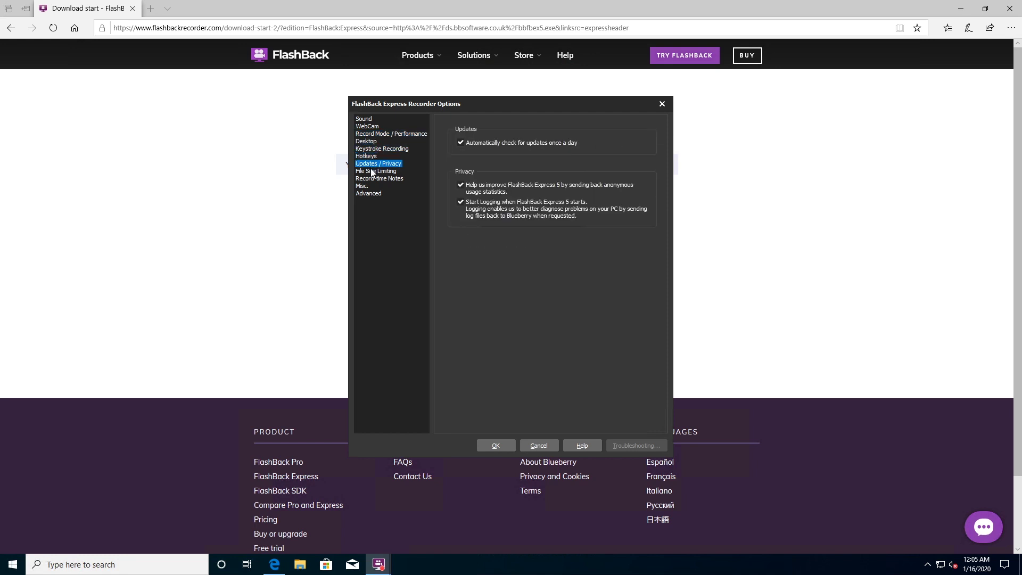
{"action": "left_click", "coordinate": [372, 171]}
{"action": "left_click", "coordinate": [373, 179]}
{"action": "left_click", "coordinate": [363, 187]}
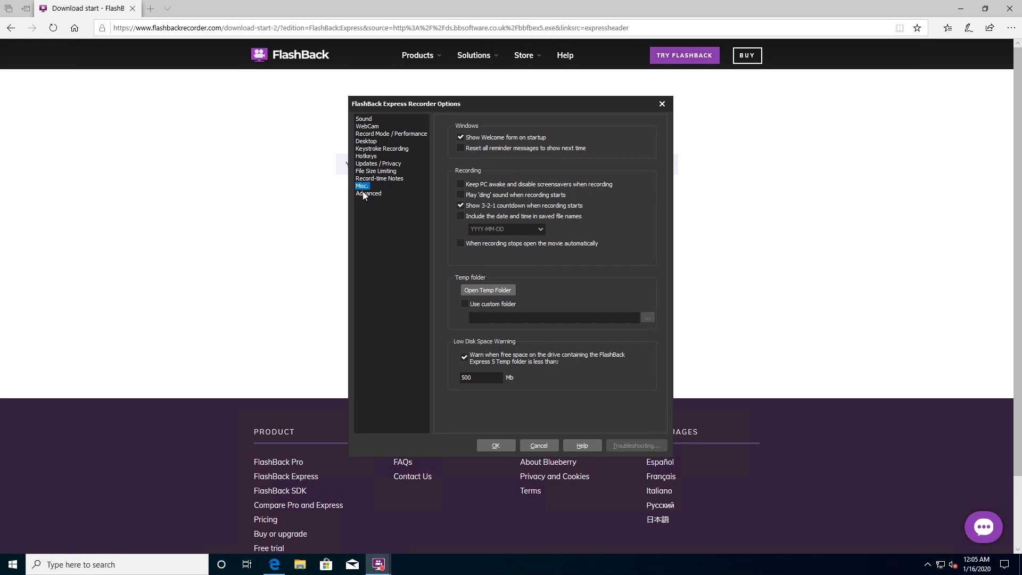
{"action": "left_click", "coordinate": [364, 193]}
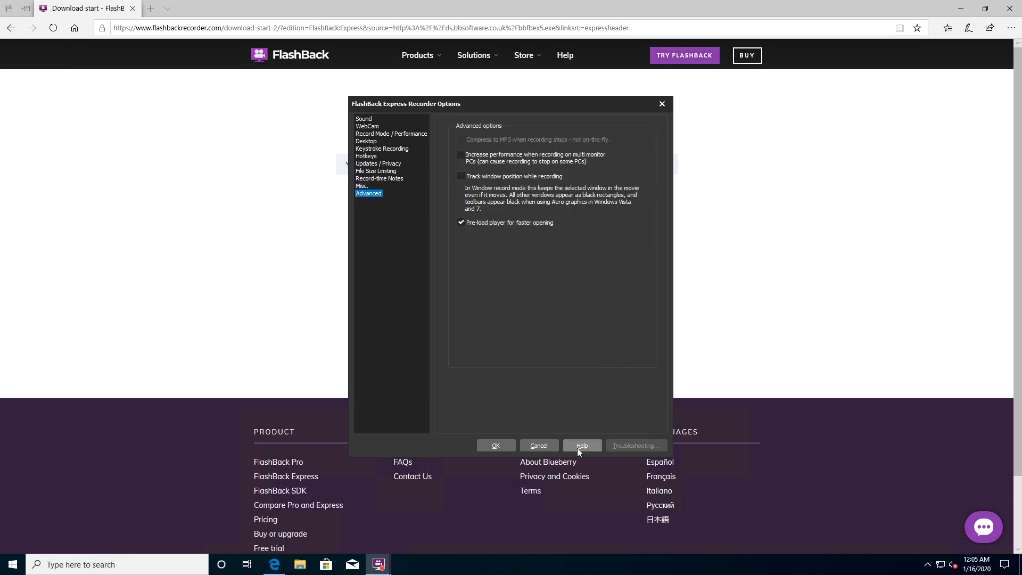
{"action": "left_click", "coordinate": [662, 103]}
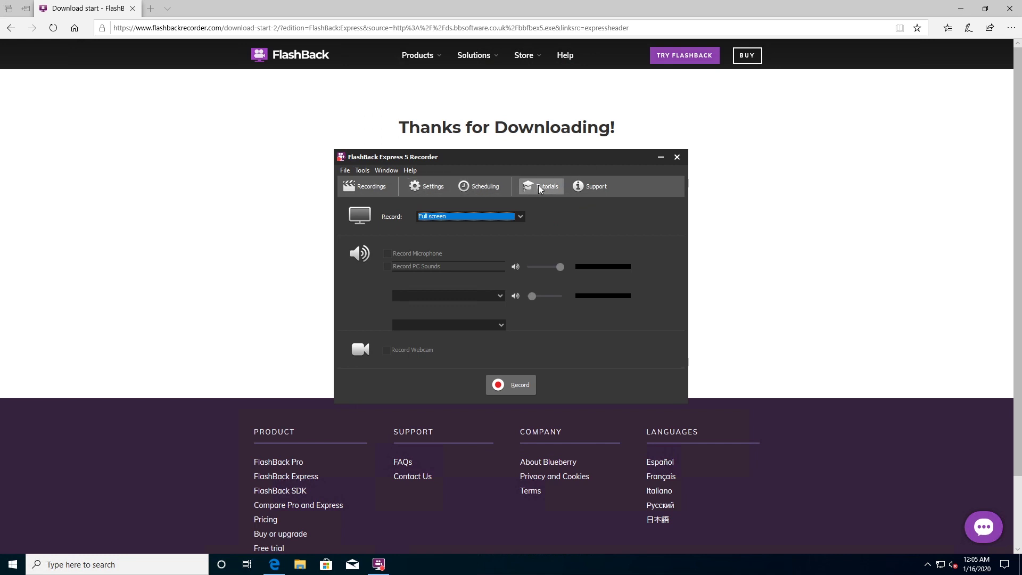
{"action": "left_click", "coordinate": [520, 216]}
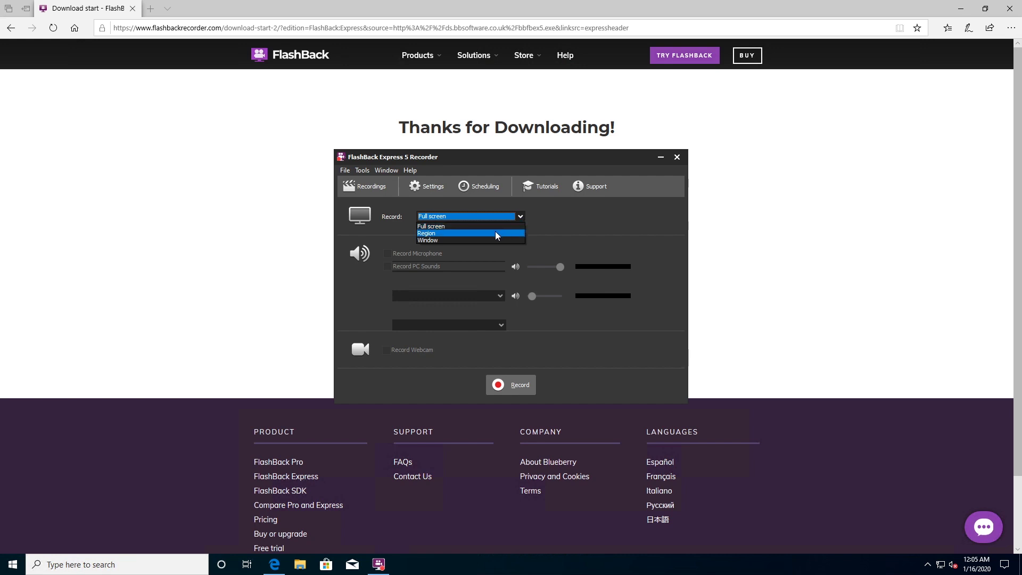
{"action": "left_click", "coordinate": [595, 218]}
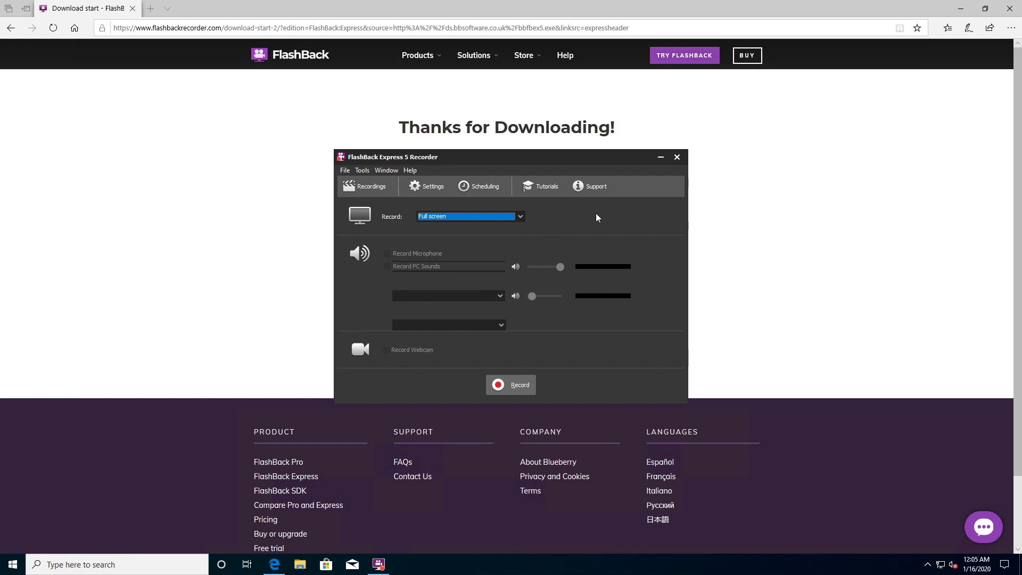
{"action": "left_click", "coordinate": [366, 172]}
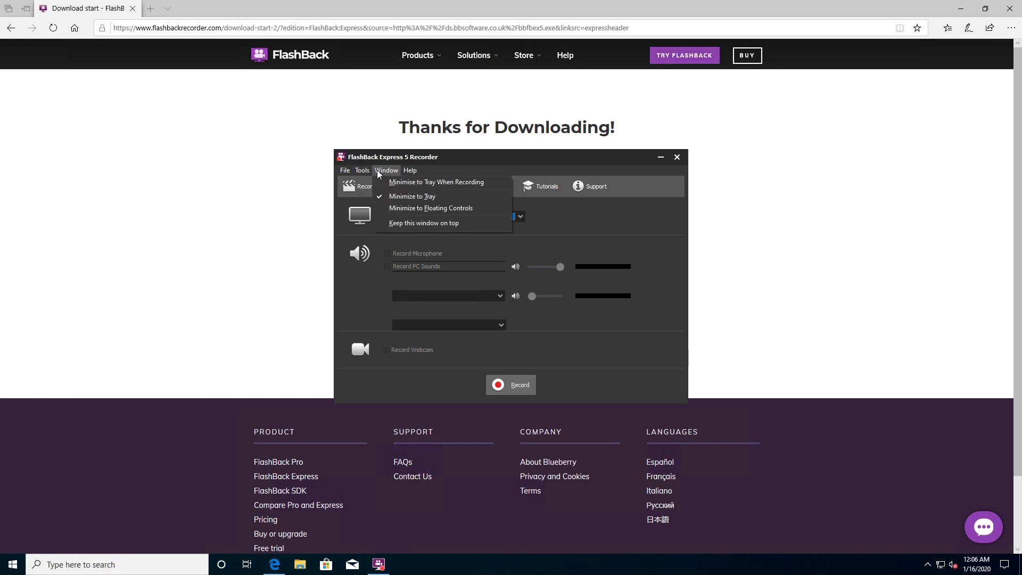
{"action": "left_click", "coordinate": [382, 171]}
{"action": "left_click", "coordinate": [382, 171]}
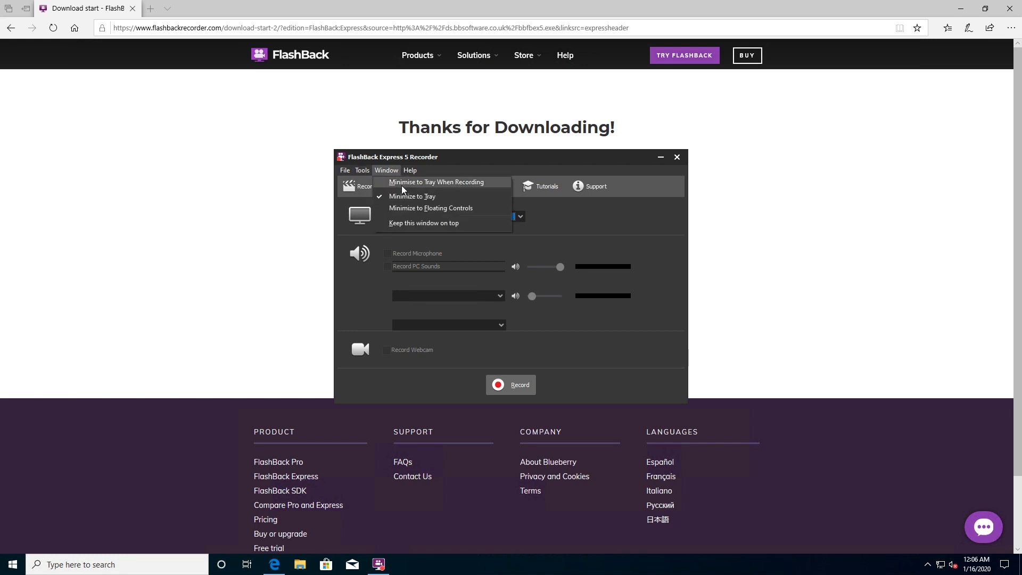
{"action": "left_click", "coordinate": [628, 218]}
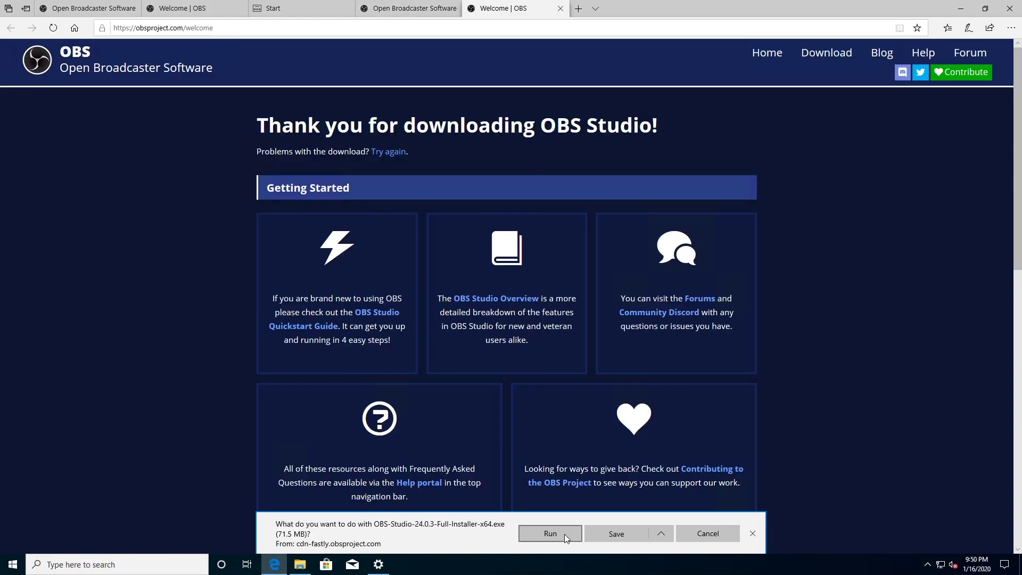
Step: Install OBS Studio 24.0.3 with default setup options and launch it
{"action": "left_click", "coordinate": [557, 532]}
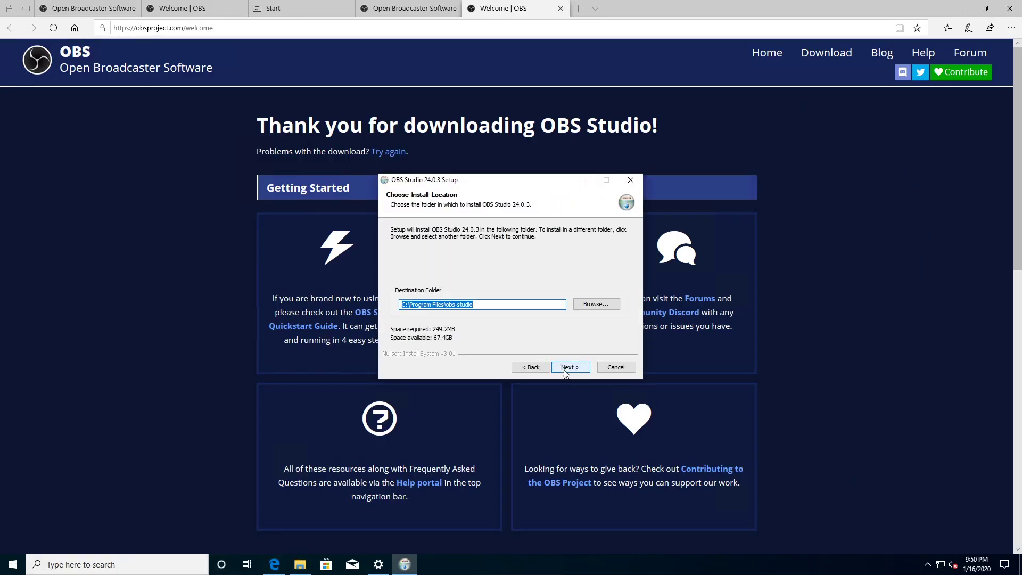
{"action": "left_click", "coordinate": [565, 368]}
{"action": "left_click", "coordinate": [566, 368]}
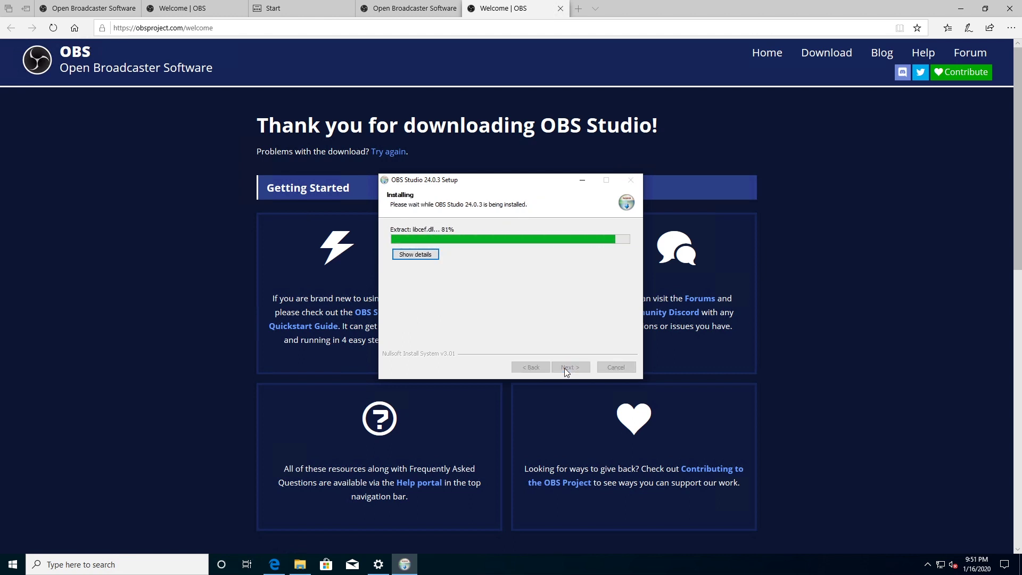
{"action": "left_click", "coordinate": [569, 368]}
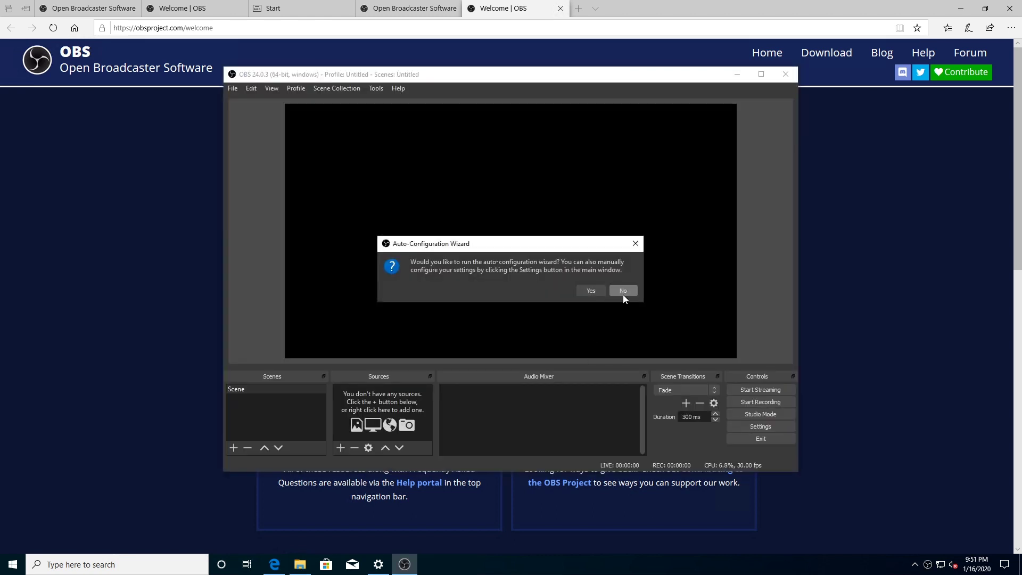
Step: Decline the auto-configuration wizard and maximise the OBS window
{"action": "left_click", "coordinate": [623, 292]}
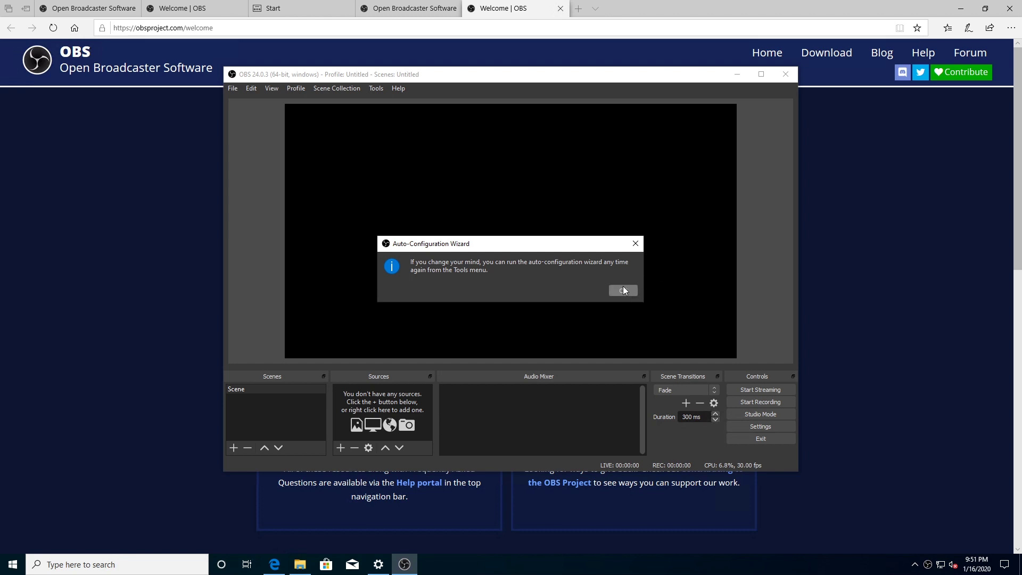
{"action": "left_click", "coordinate": [626, 290]}
{"action": "left_click", "coordinate": [760, 75]}
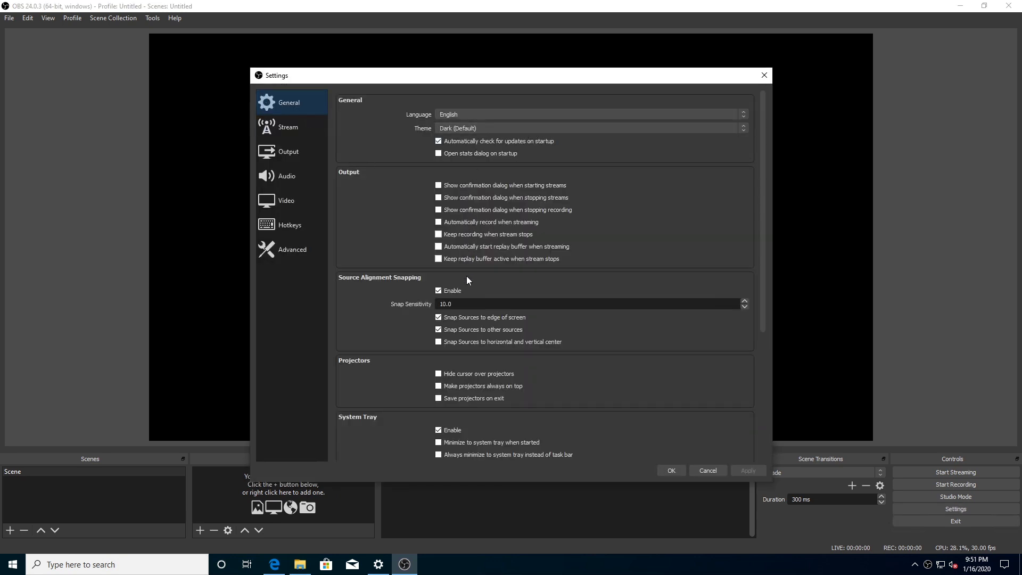
Step: Choose Afreeca.TV as the streaming service from the full Show All list
{"action": "scroll", "coordinate": [465, 294], "scroll_direction": "down", "scroll_amount": 5}
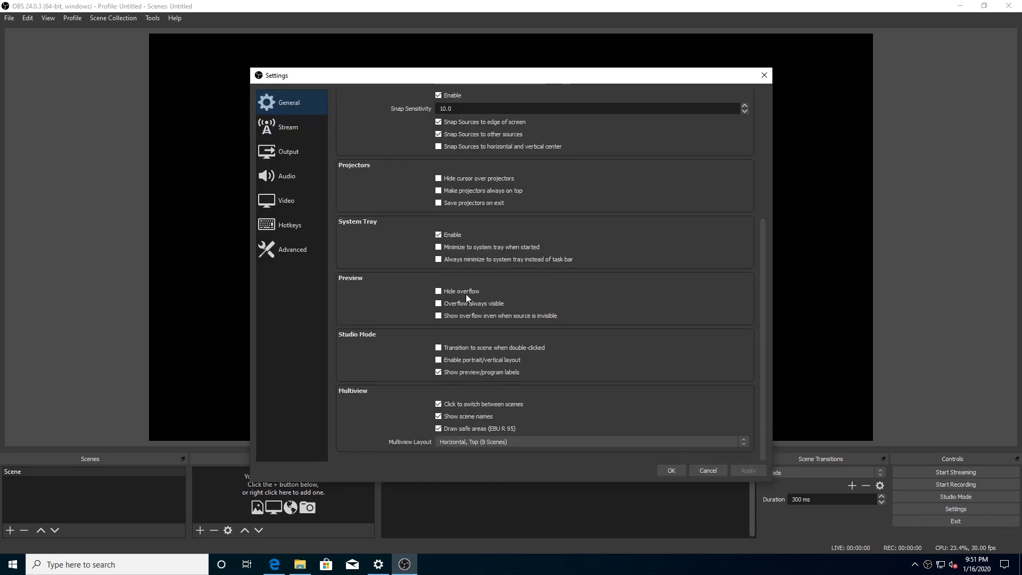
{"action": "left_click", "coordinate": [292, 125]}
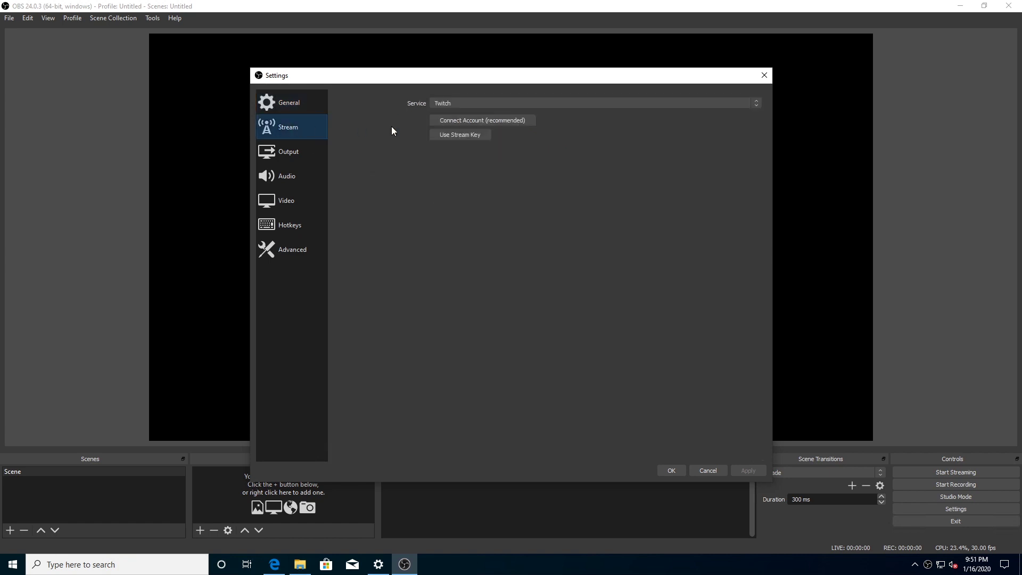
{"action": "left_click", "coordinate": [480, 104]}
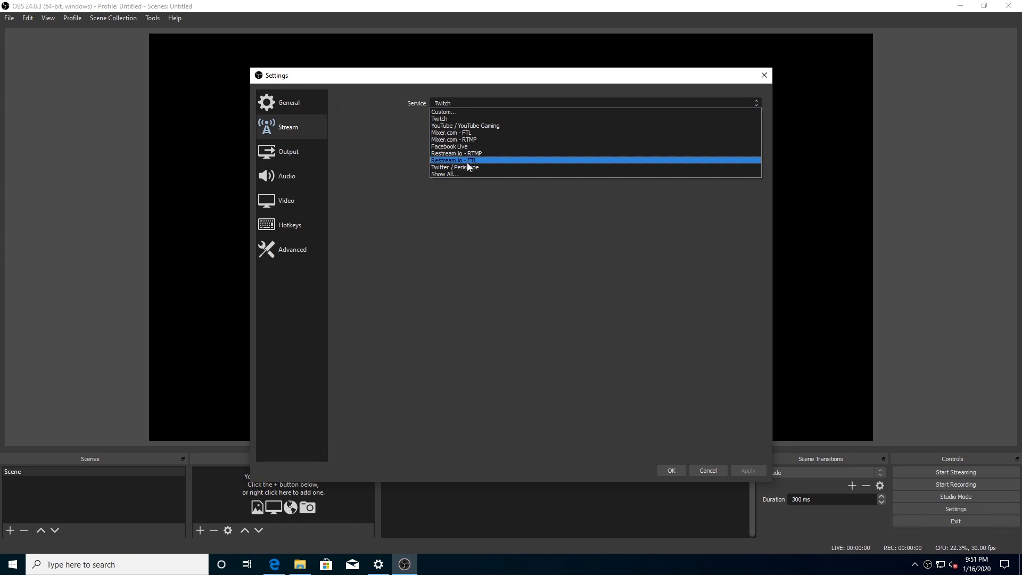
{"action": "left_click", "coordinate": [440, 173]}
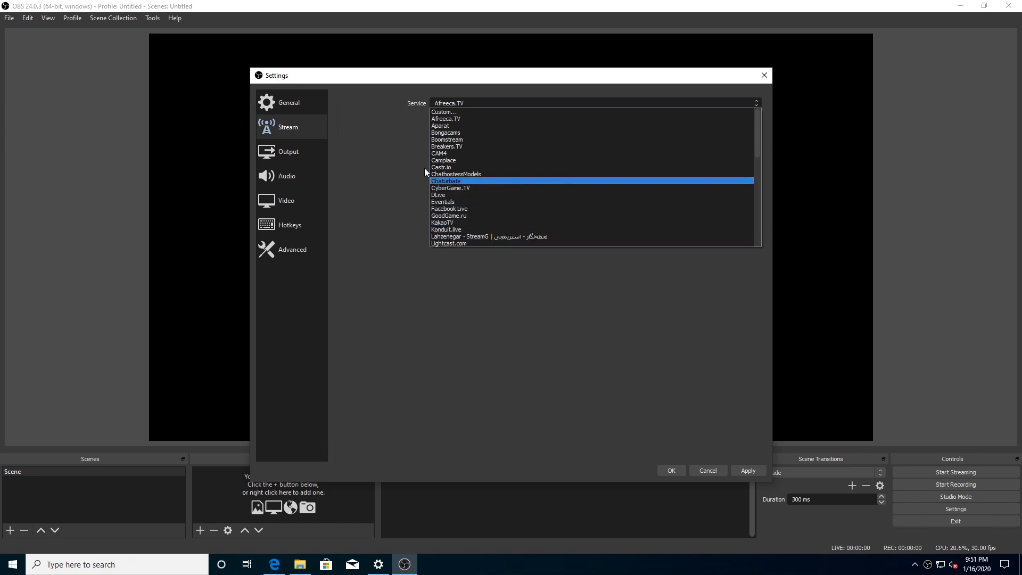
{"action": "left_click", "coordinate": [411, 130]}
{"action": "left_click", "coordinate": [290, 156]}
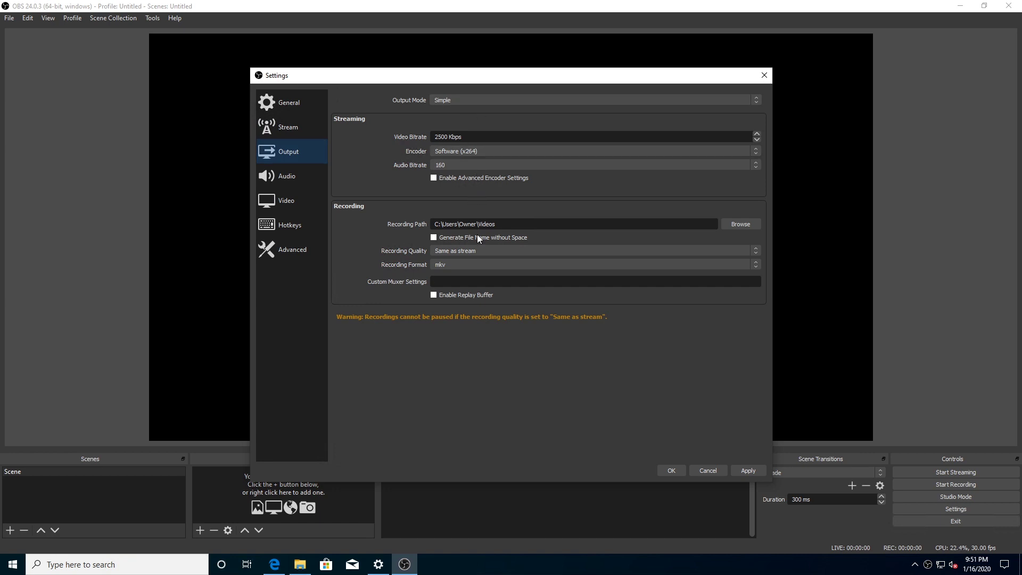
Step: Look at the Audio page and set Output (Scaled) Resolution to 1920x1080
{"action": "left_click", "coordinate": [301, 176]}
{"action": "left_click", "coordinate": [294, 203]}
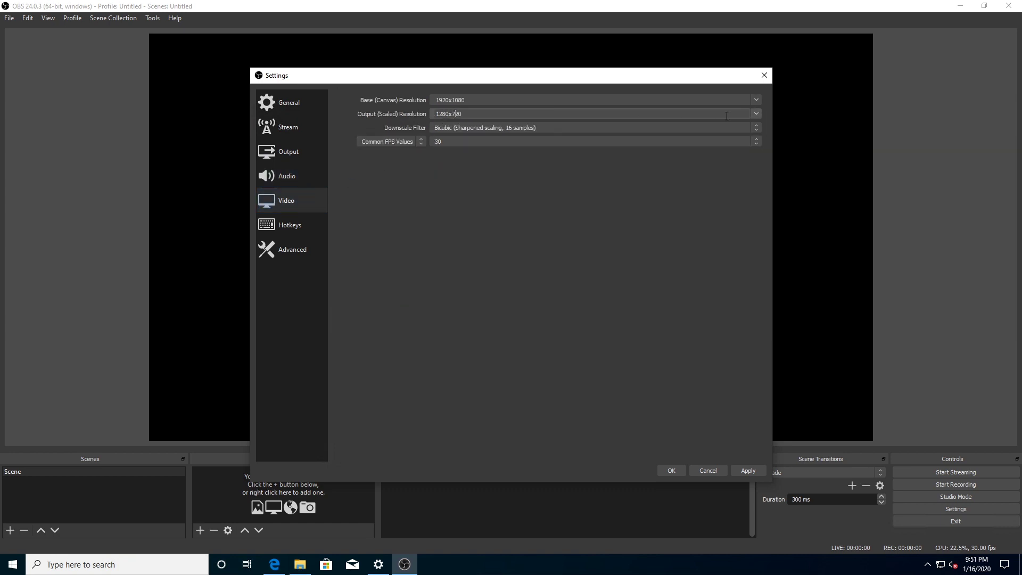
{"action": "left_click", "coordinate": [756, 114]}
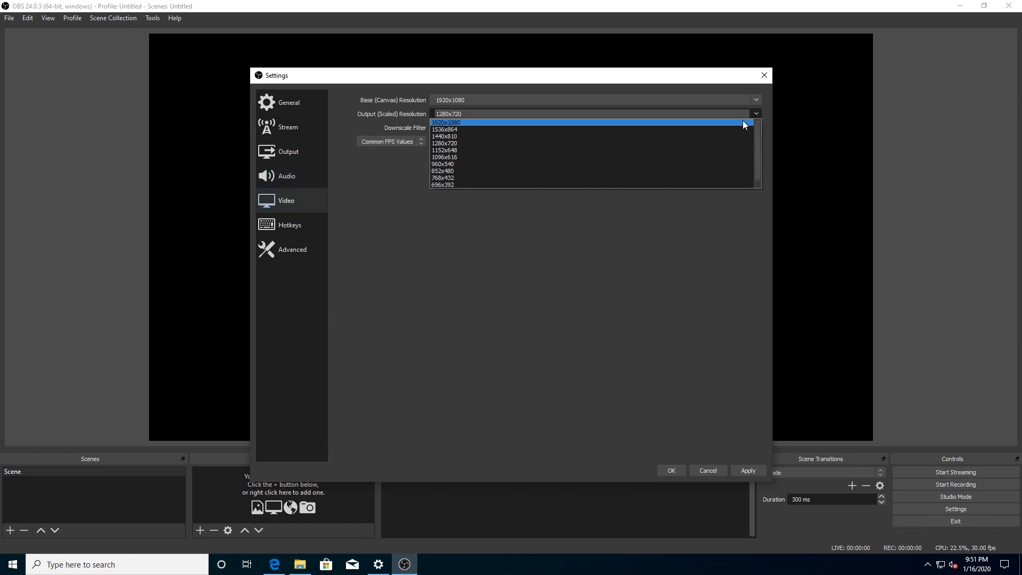
{"action": "left_click", "coordinate": [743, 121]}
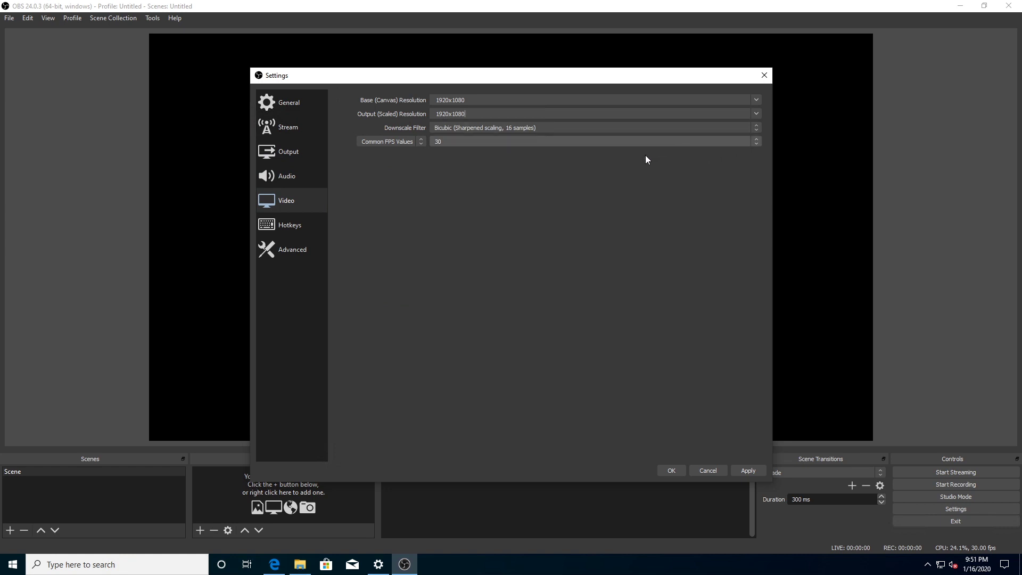
Step: Look through the Hotkeys and Advanced pages, then cancel Settings without applying changes
{"action": "left_click", "coordinate": [292, 230]}
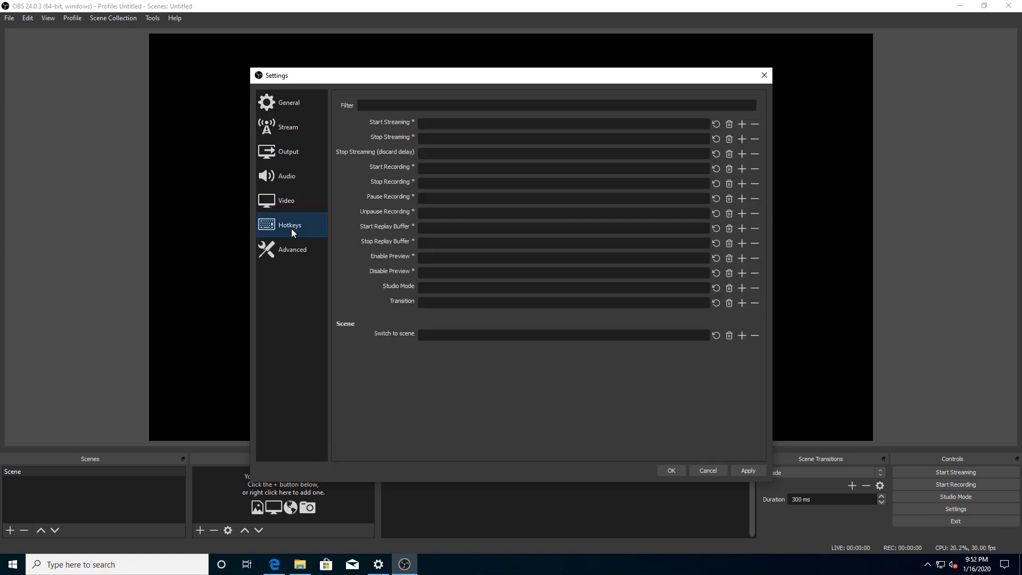
{"action": "left_click", "coordinate": [298, 249]}
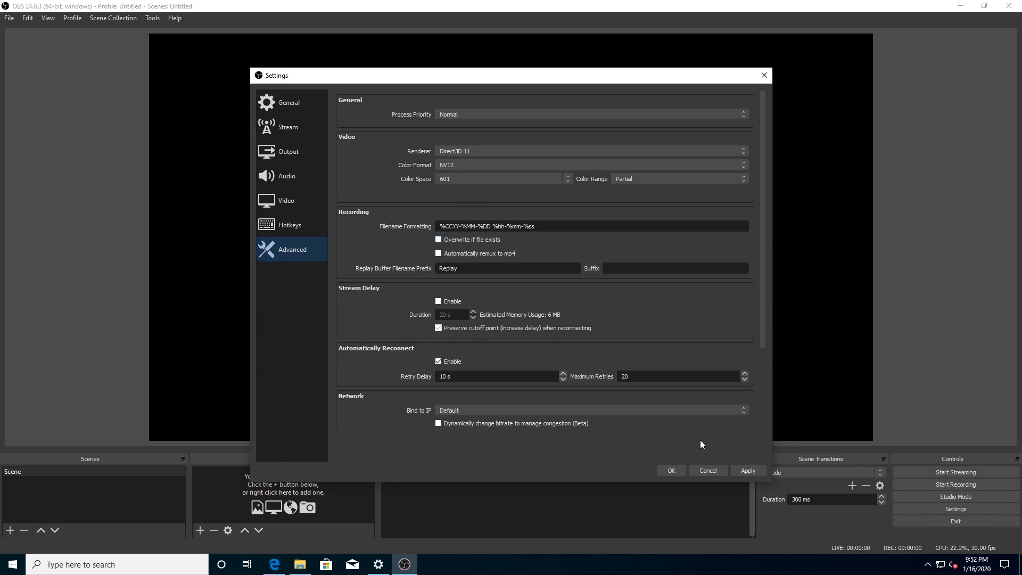
{"action": "left_click", "coordinate": [706, 470]}
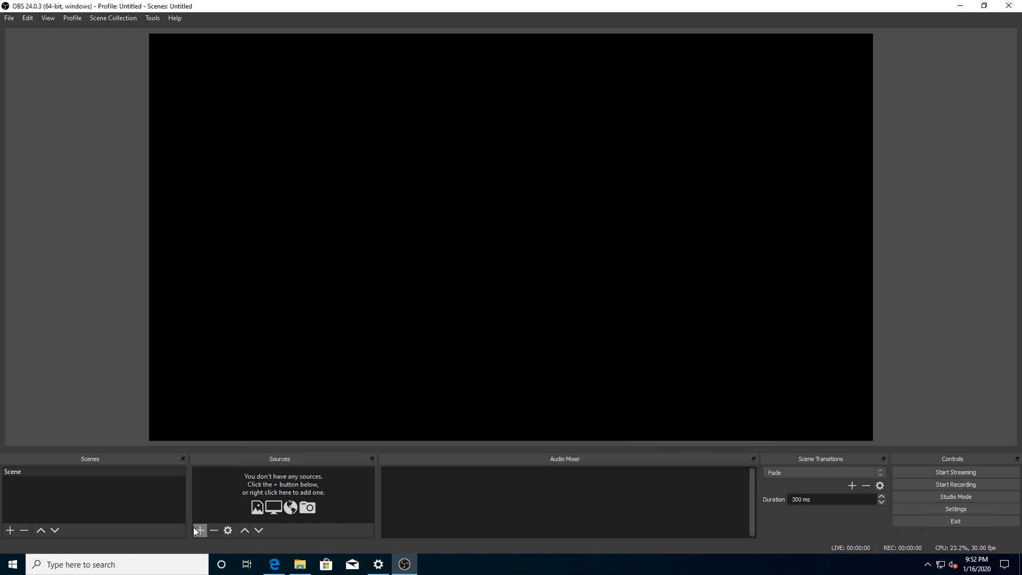
Step: Add a Display Capture source to the scene from the Sources menu and confirm it
{"action": "left_click", "coordinate": [199, 529]}
{"action": "left_click", "coordinate": [238, 393]}
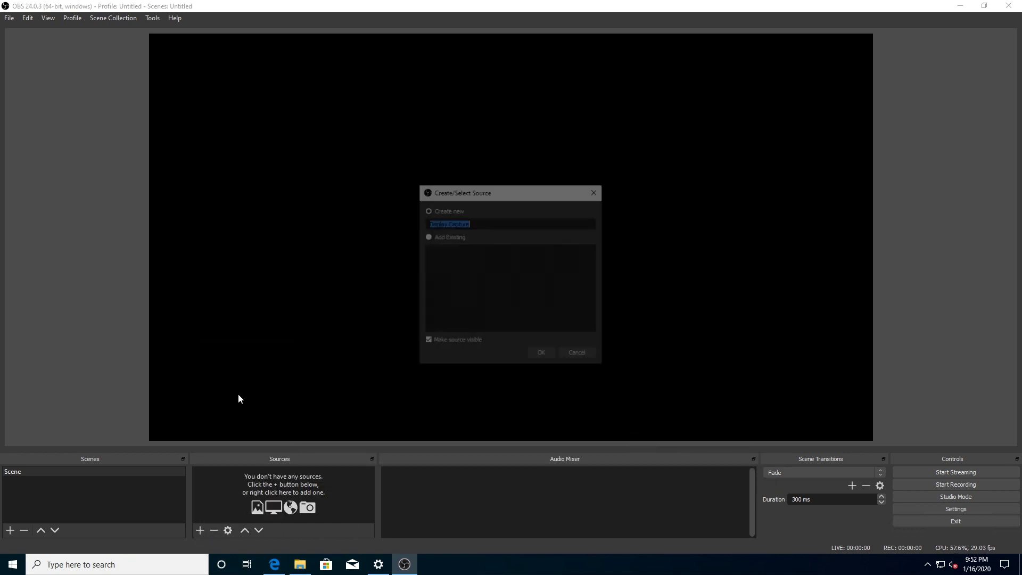
{"action": "left_click", "coordinate": [544, 355]}
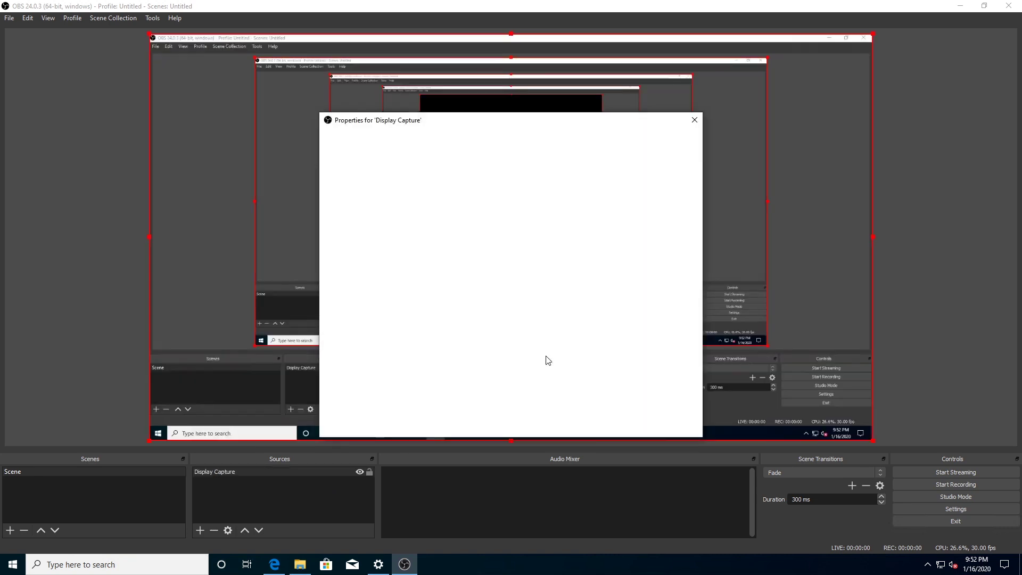